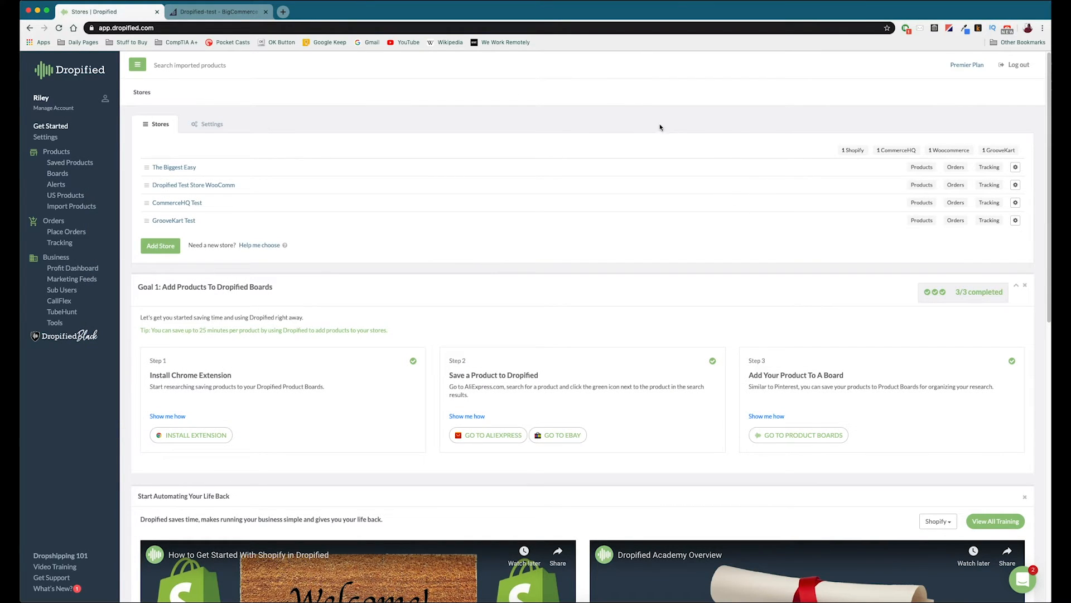
Step: Start adding a new store with BigCommerce as its platform
{"action": "left_click", "coordinate": [171, 247]}
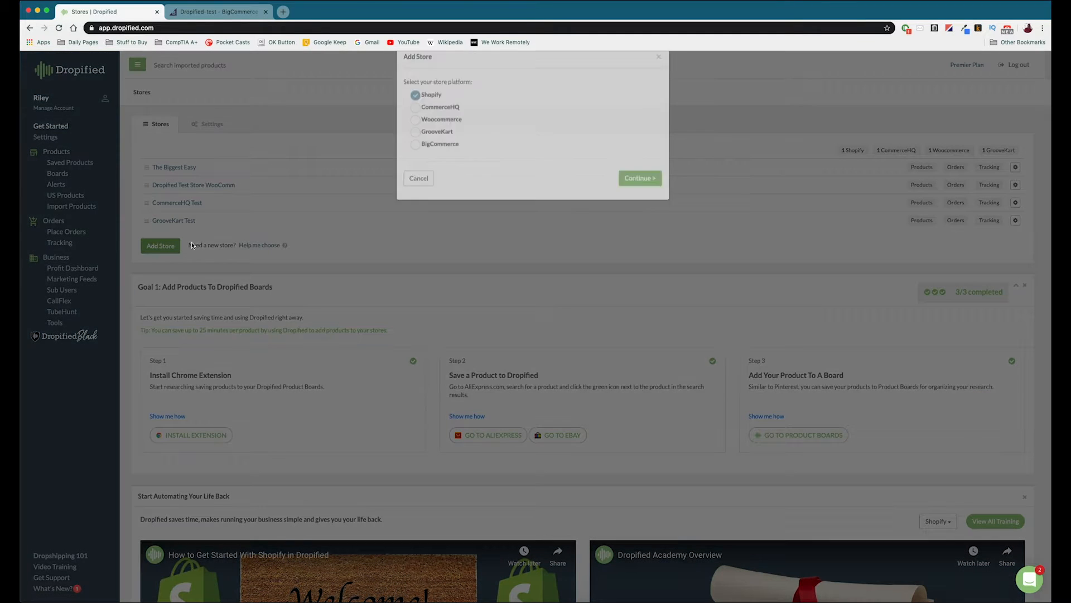
{"action": "left_click", "coordinate": [427, 166]}
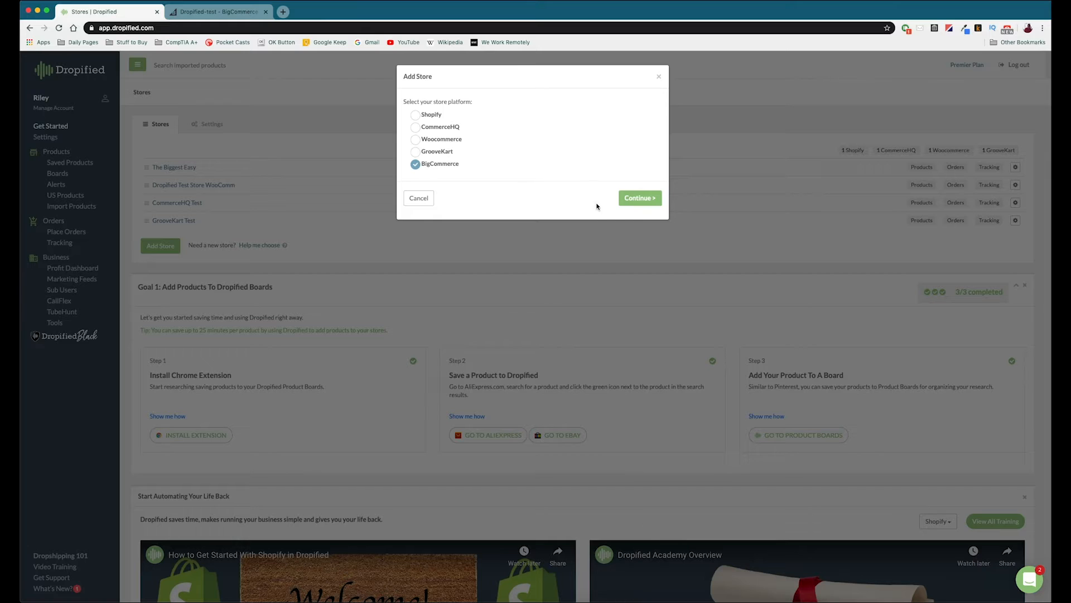
{"action": "left_click", "coordinate": [634, 201]}
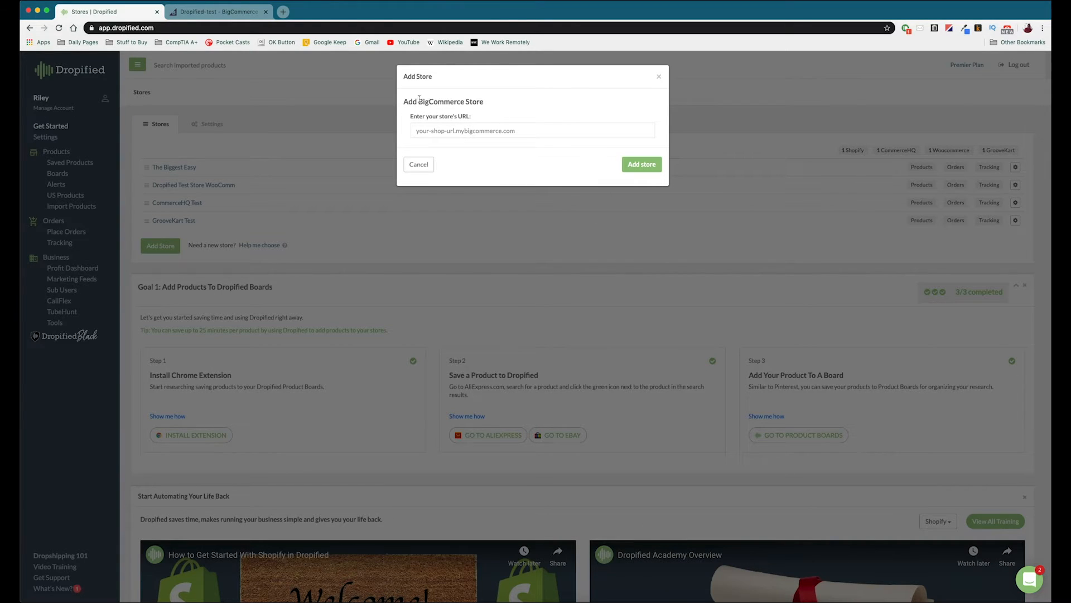
{"action": "left_click", "coordinate": [212, 12]}
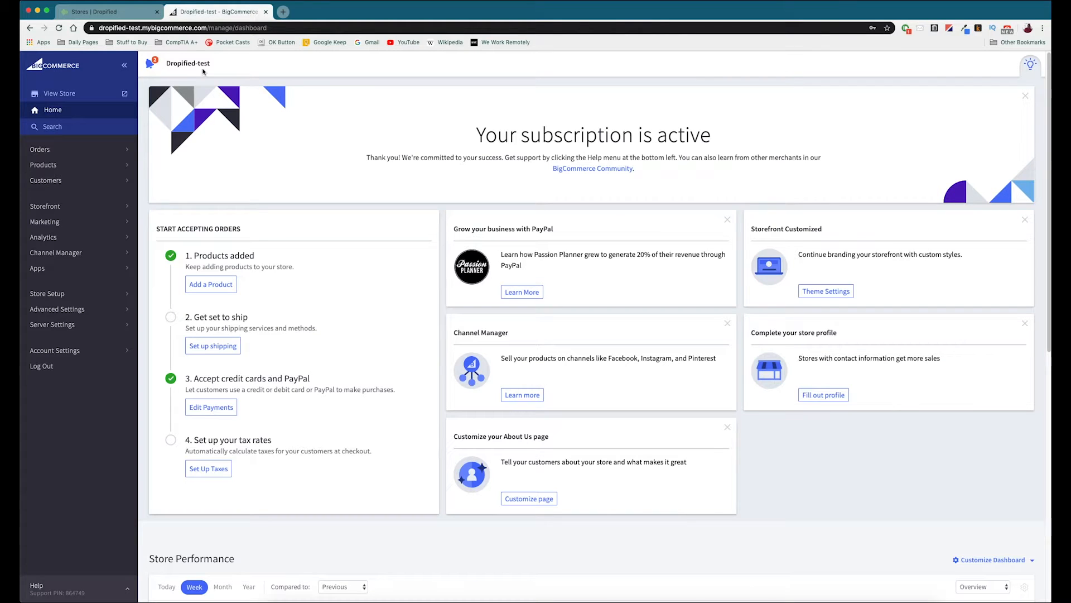
{"action": "left_click", "coordinate": [169, 31]}
{"action": "left_click", "coordinate": [169, 30]}
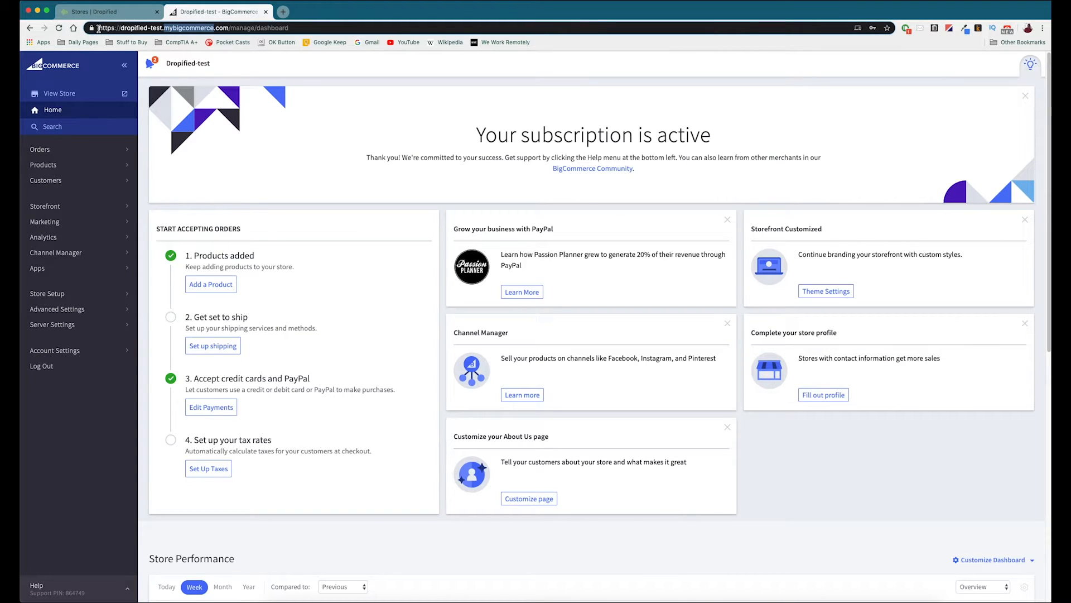
{"action": "left_click_drag", "start_coordinate": [99, 29], "coordinate": [228, 29]}
{"action": "key", "text": "super+c"}
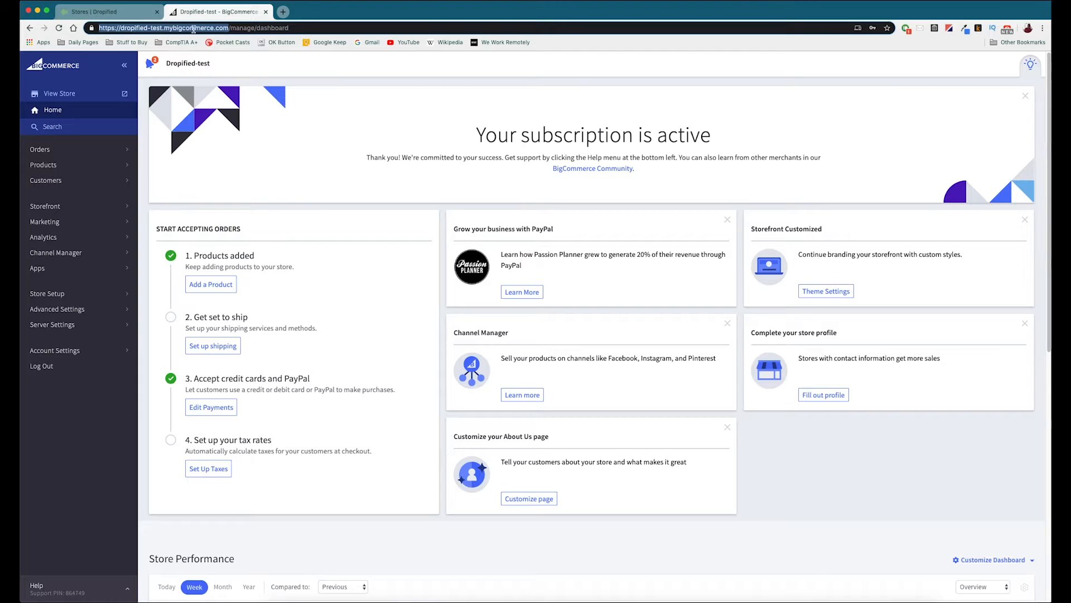
{"action": "left_click", "coordinate": [95, 11]}
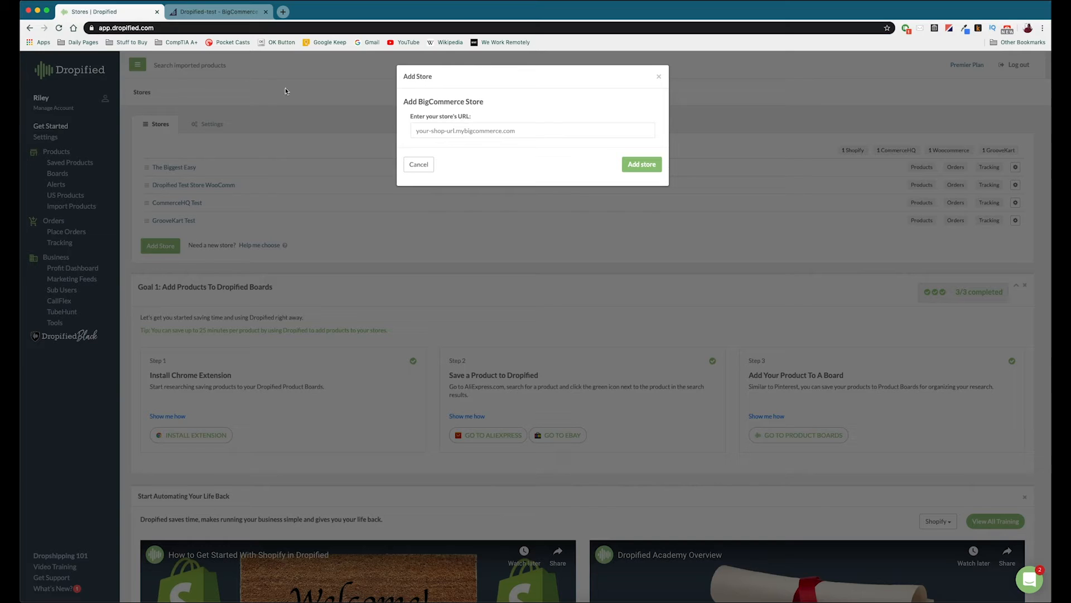
{"action": "left_click", "coordinate": [436, 130]}
{"action": "key", "text": "super+v"}
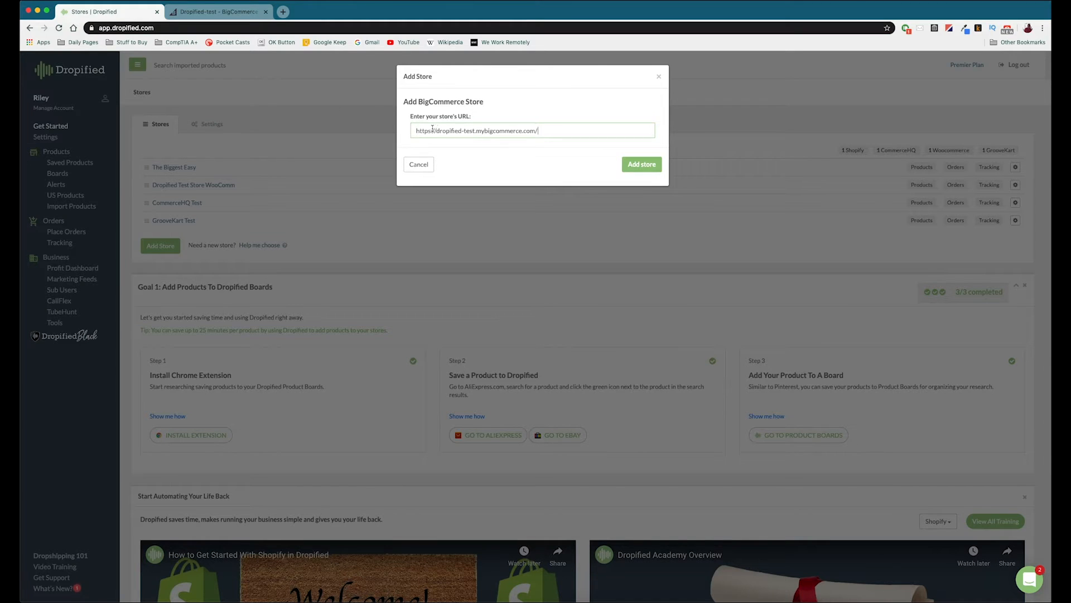
Step: Submit the BigCommerce store, install the Dropified app from the marketplace and grant it access to the store
{"action": "left_click", "coordinate": [631, 169]}
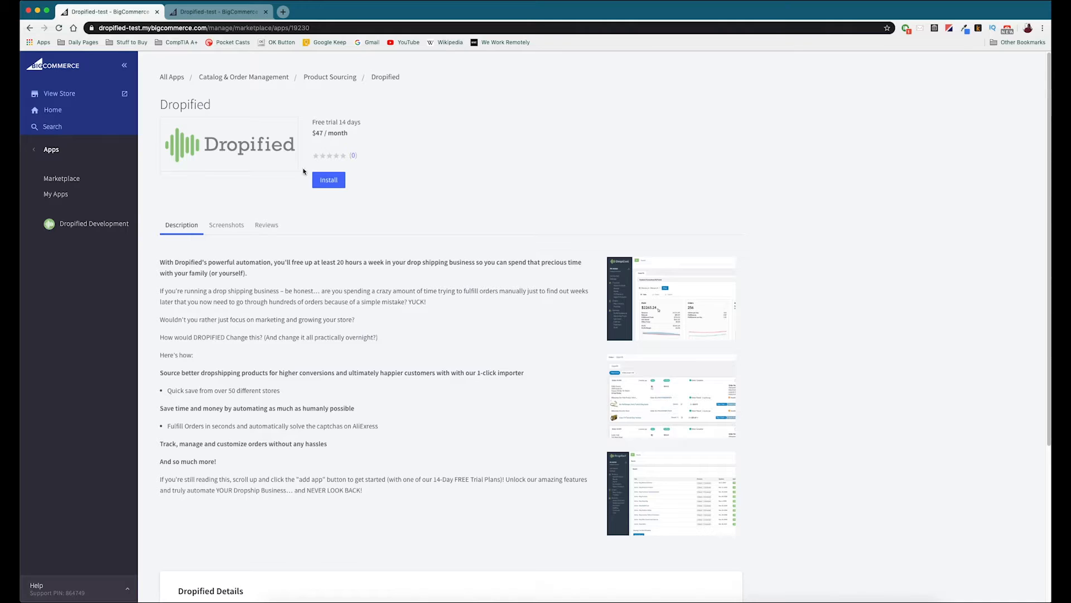
{"action": "left_click", "coordinate": [337, 181]}
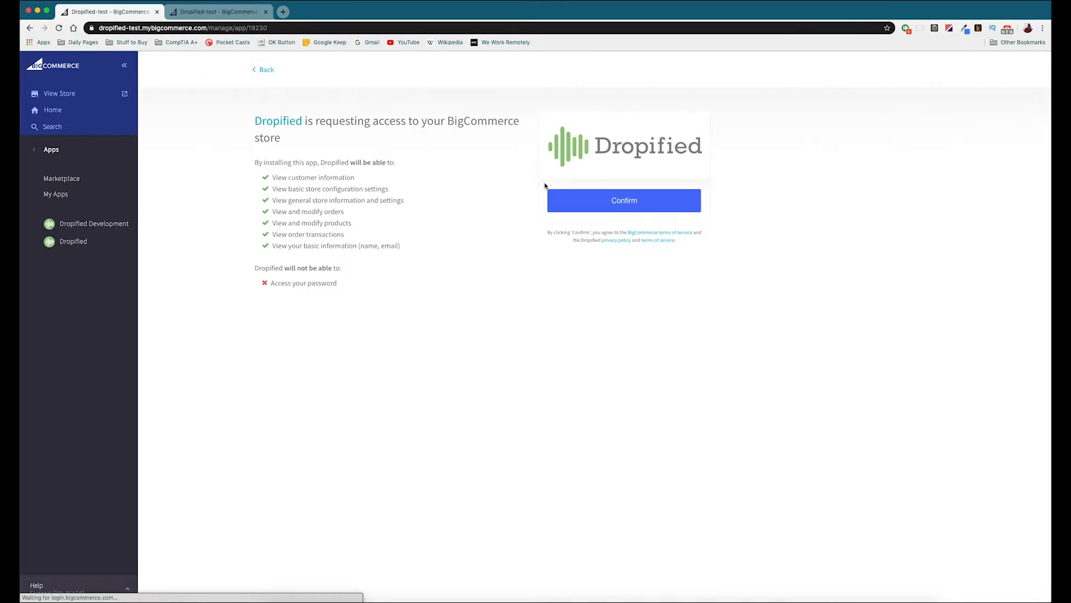
{"action": "left_click", "coordinate": [605, 201]}
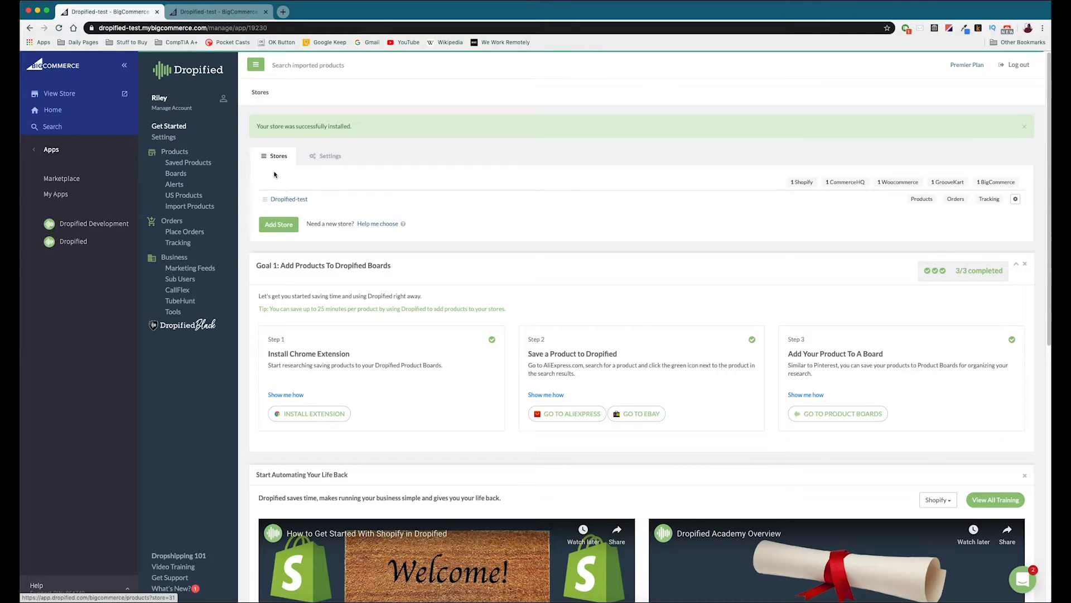
Step: Open the Dropified stores page in its own browser tab and close the BigCommerce app tab
{"action": "left_click", "coordinate": [147, 30]}
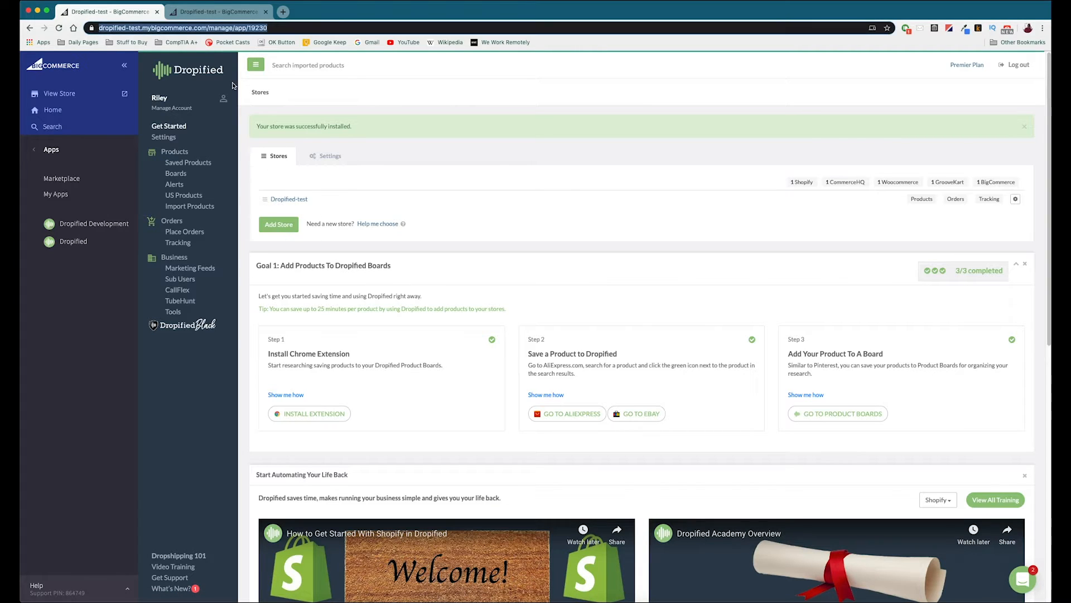
{"action": "left_click", "coordinate": [185, 74]}
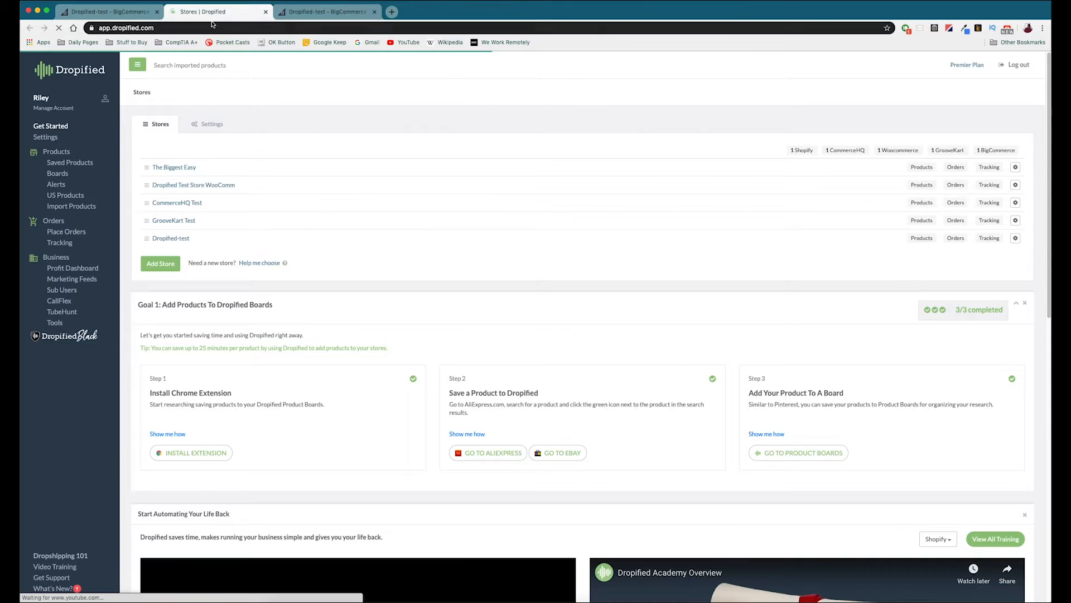
{"action": "left_click", "coordinate": [157, 12]}
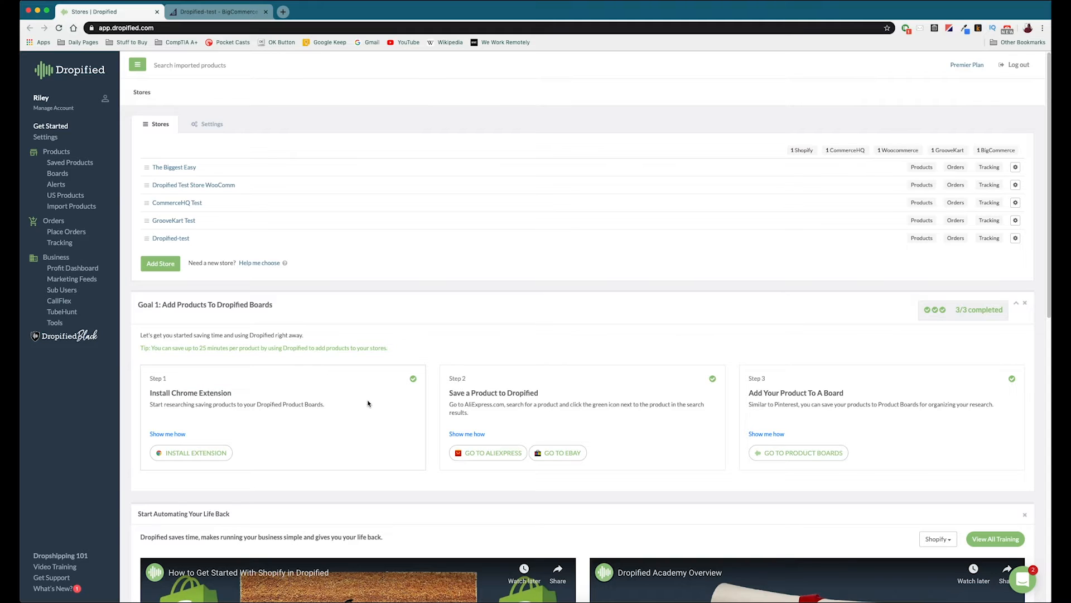
Step: Install the Dropified Dropshipping Chrome extension from the web store and return to the Dropified stores page
{"action": "left_click", "coordinate": [195, 457]}
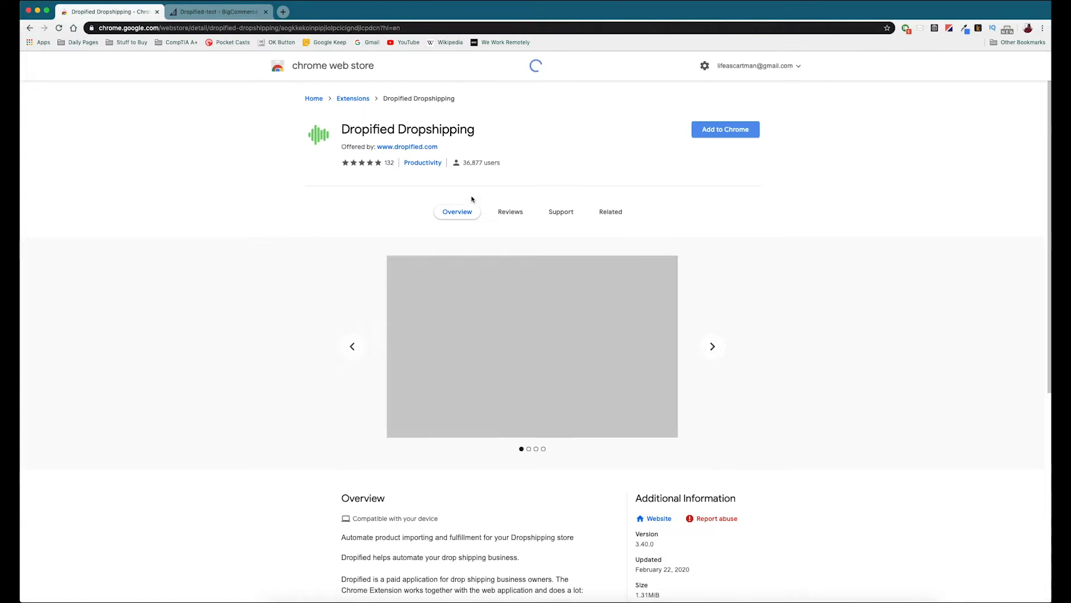
{"action": "left_click", "coordinate": [728, 131]}
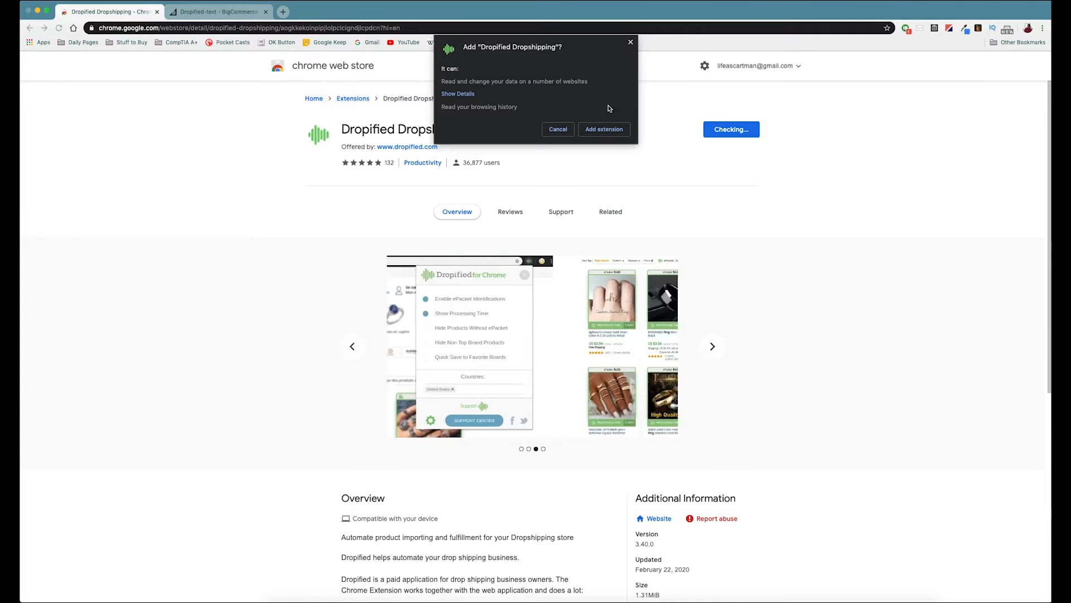
{"action": "left_click", "coordinate": [605, 131]}
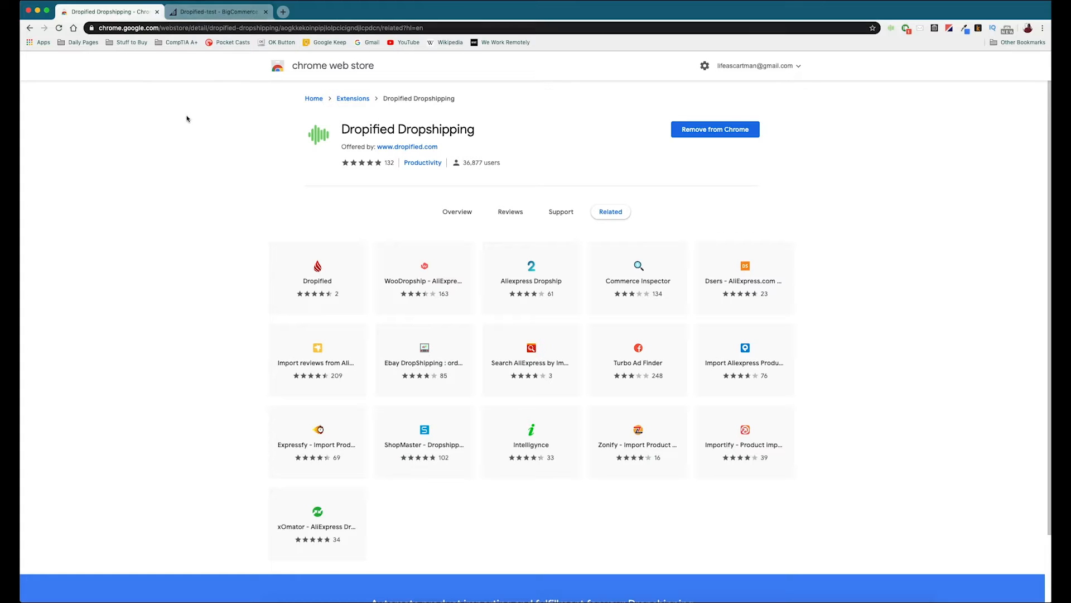
{"action": "key", "text": "super+Left"}
{"action": "key", "text": "super+Left"}
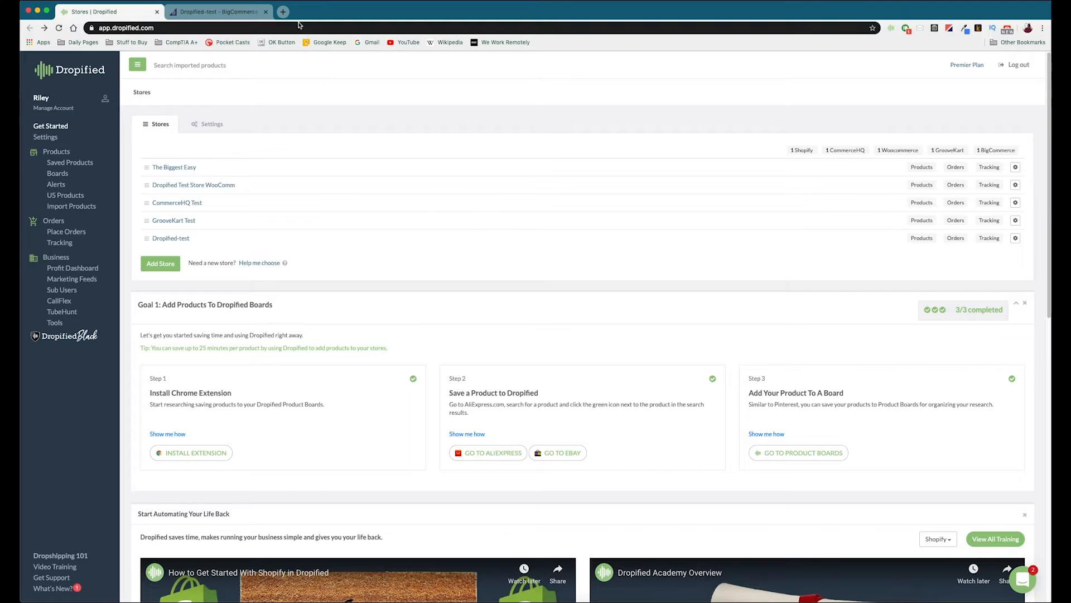
Step: Open AliExpress in a new browser tab and search it for "fountain pens"
{"action": "left_click", "coordinate": [281, 11]}
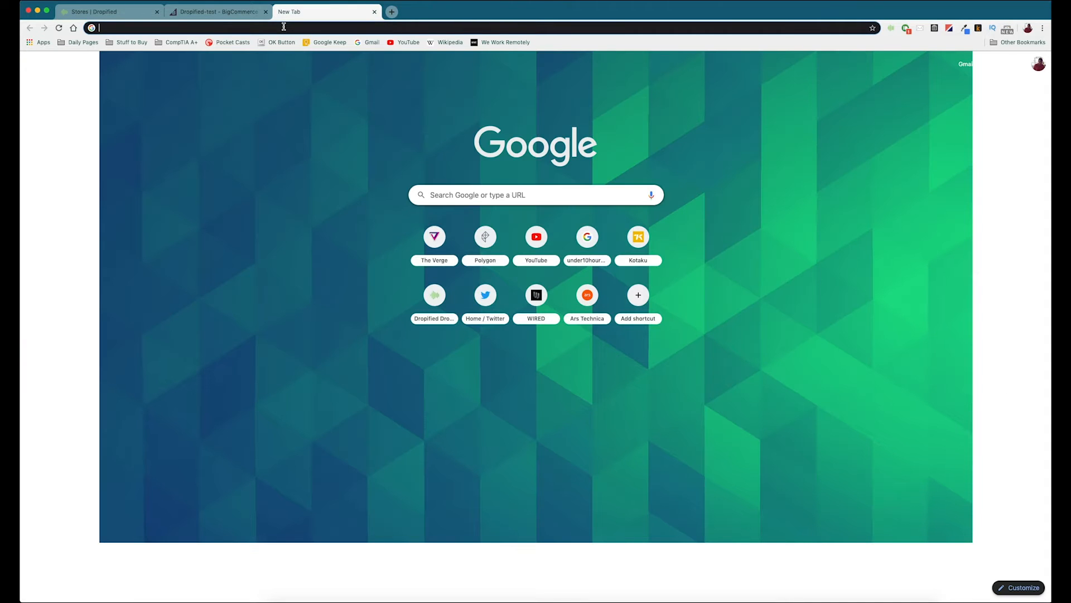
{"action": "type", "text": "alie"}
{"action": "key", "text": "Return"}
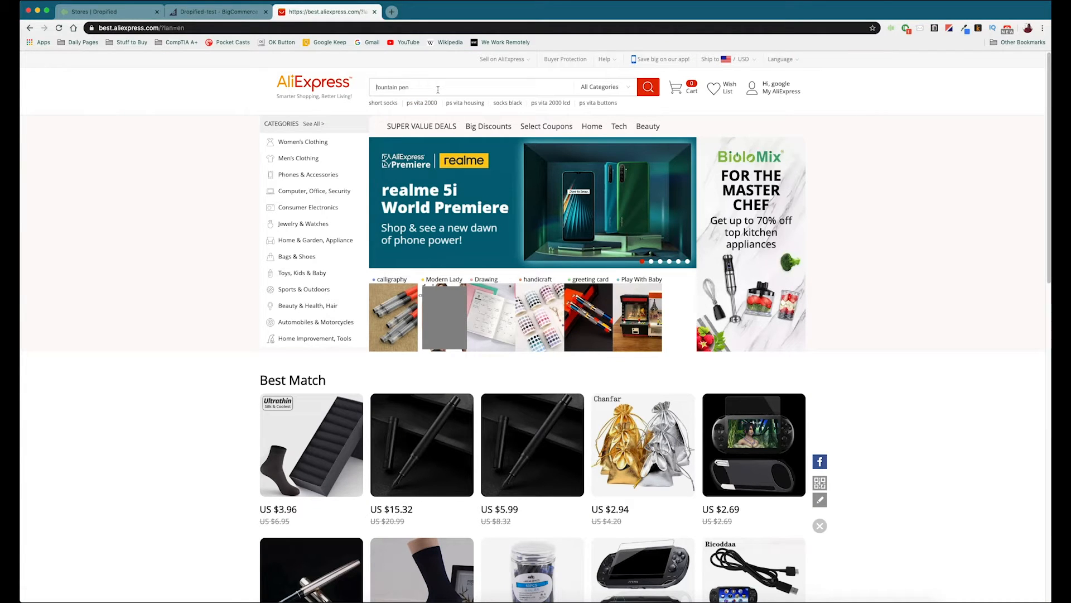
{"action": "type", "text": "fountain pens"}
{"action": "key", "text": "Return"}
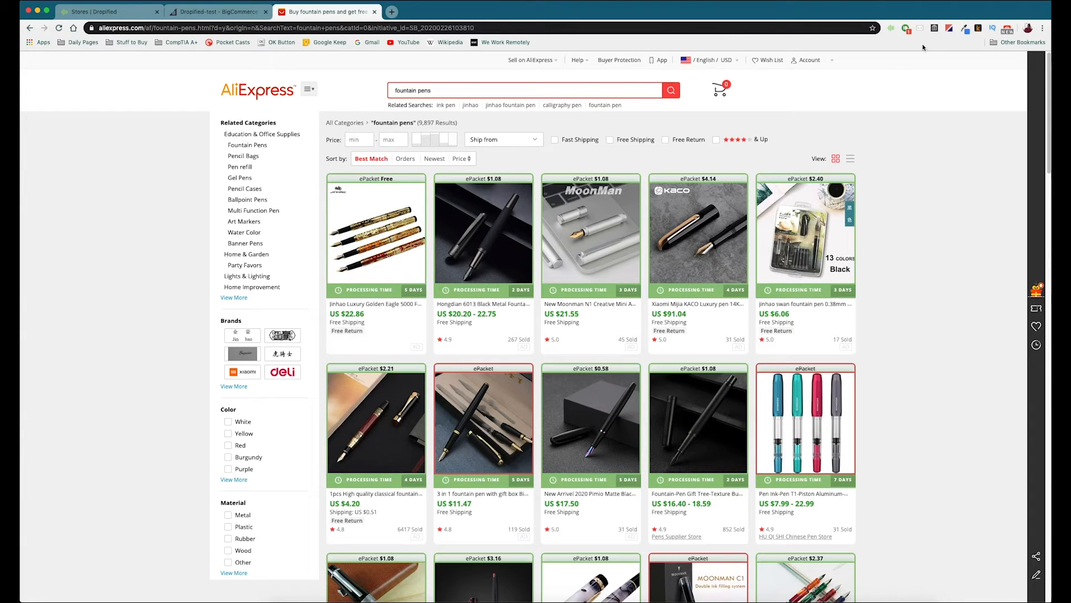
Step: Try the extension's Hide Products Without ePacket option on the search results and turn it off again
{"action": "left_click", "coordinate": [891, 31]}
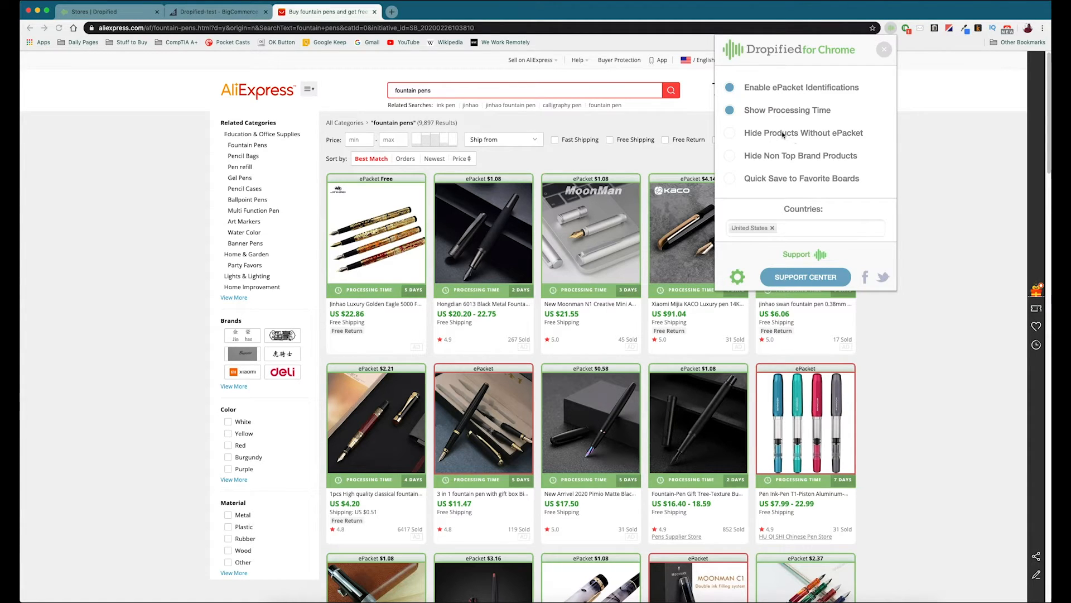
{"action": "left_click", "coordinate": [781, 134]}
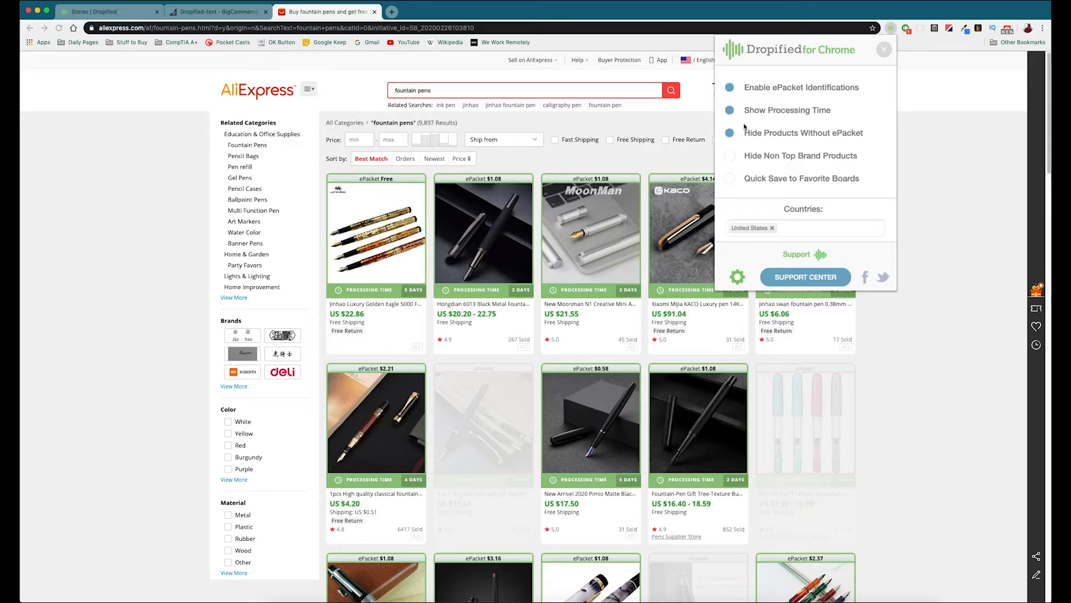
{"action": "left_click", "coordinate": [757, 135]}
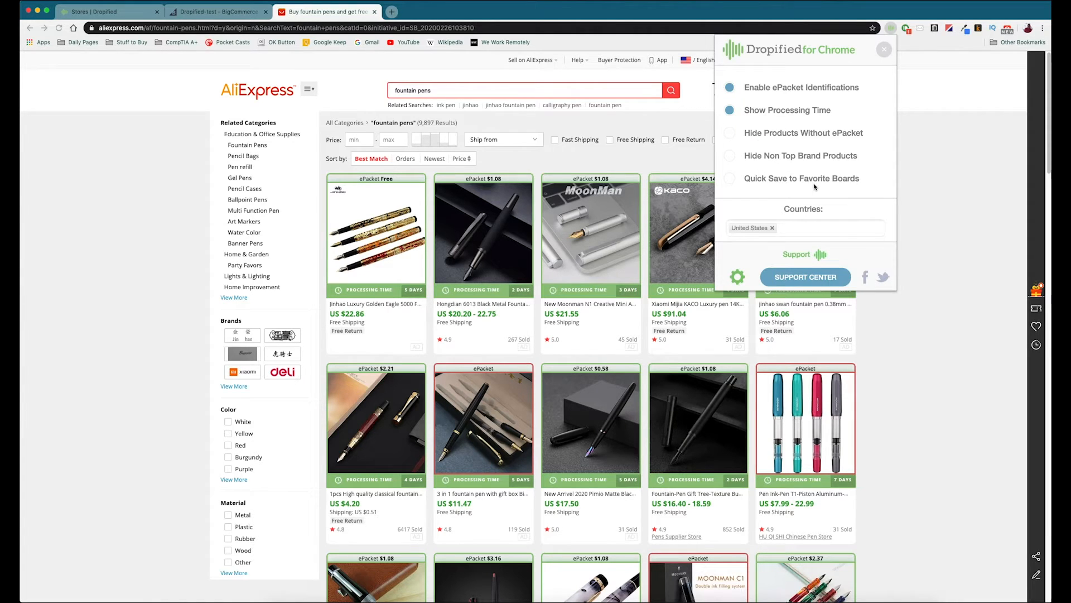
{"action": "left_click", "coordinate": [950, 177]}
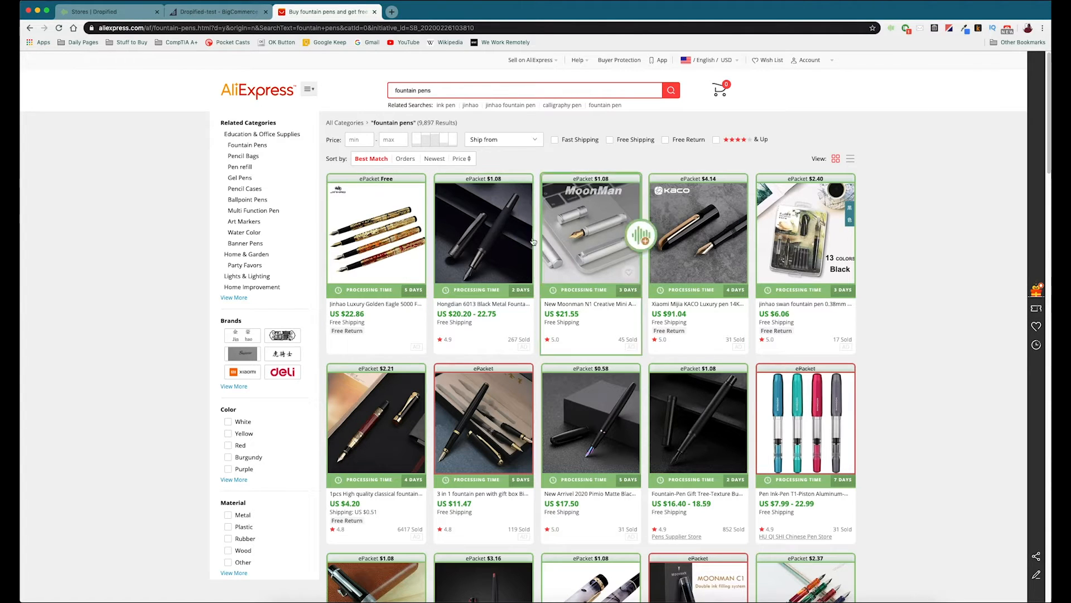
Step: Open the glass dip pen listing from Electronic-CCC Store in the results and examine its product description
{"action": "scroll", "coordinate": [751, 239], "scroll_direction": "down", "scroll_amount": 10}
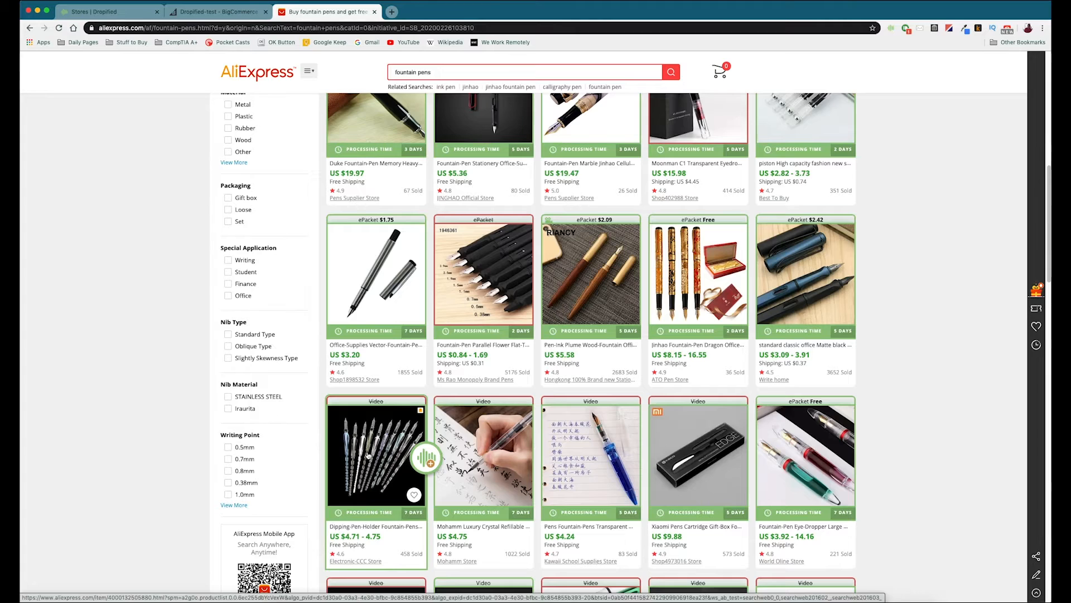
{"action": "left_click", "coordinate": [367, 441]}
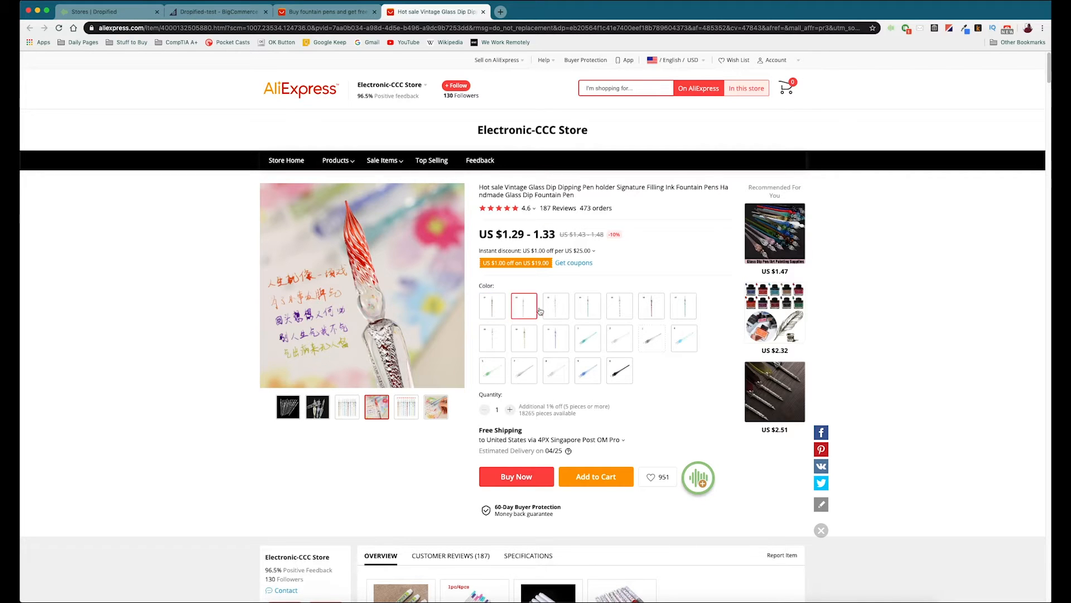
{"action": "scroll", "coordinate": [581, 395], "scroll_direction": "down", "scroll_amount": 15}
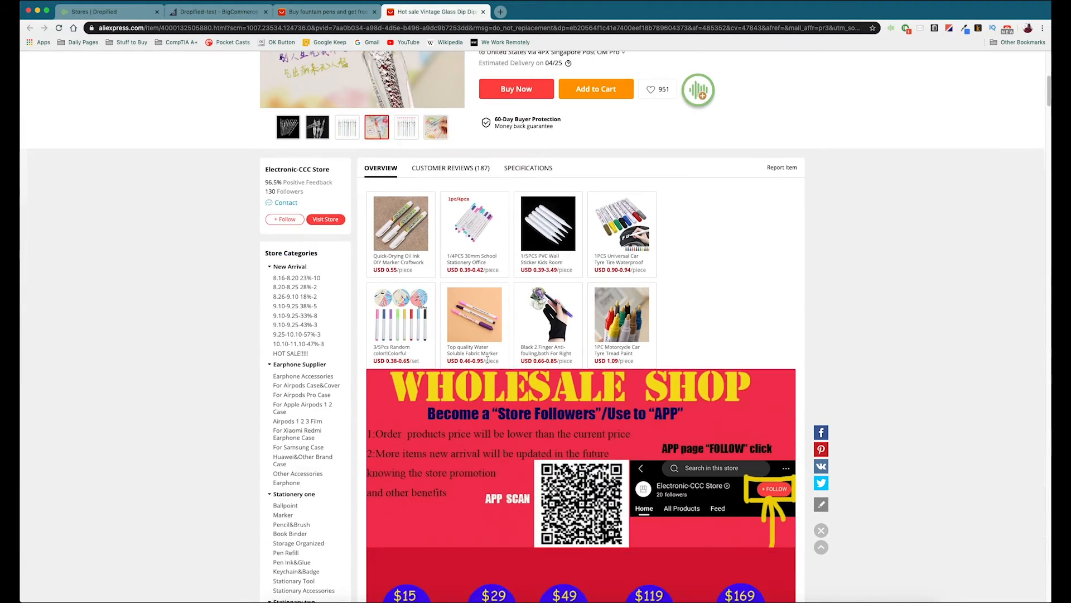
{"action": "scroll", "coordinate": [488, 361], "scroll_direction": "down", "scroll_amount": 10}
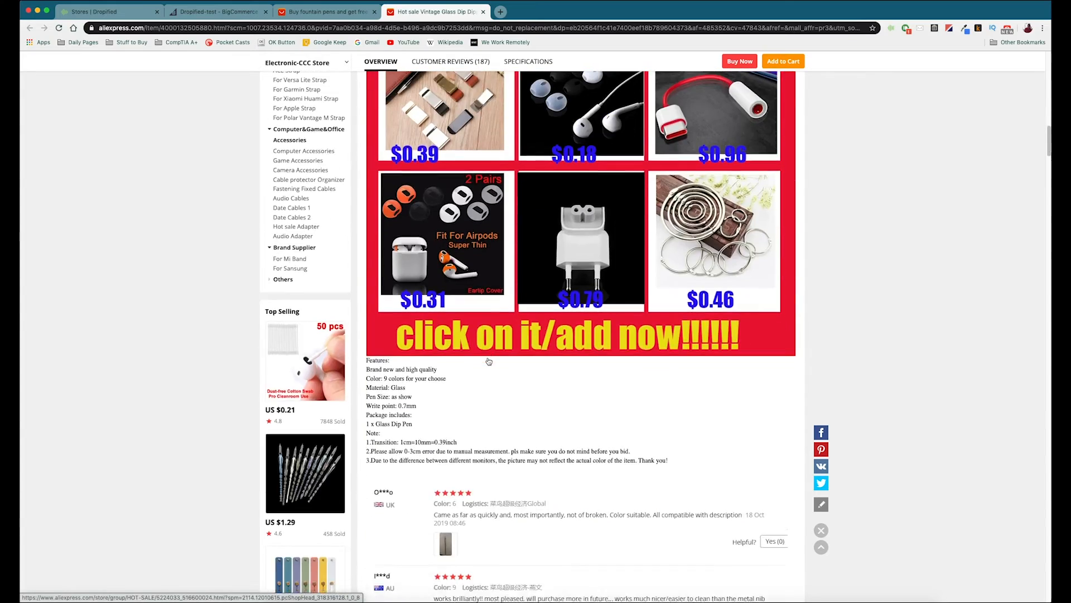
{"action": "scroll", "coordinate": [489, 361], "scroll_direction": "up", "scroll_amount": 4}
{"action": "scroll", "coordinate": [488, 360], "scroll_direction": "up", "scroll_amount": 20}
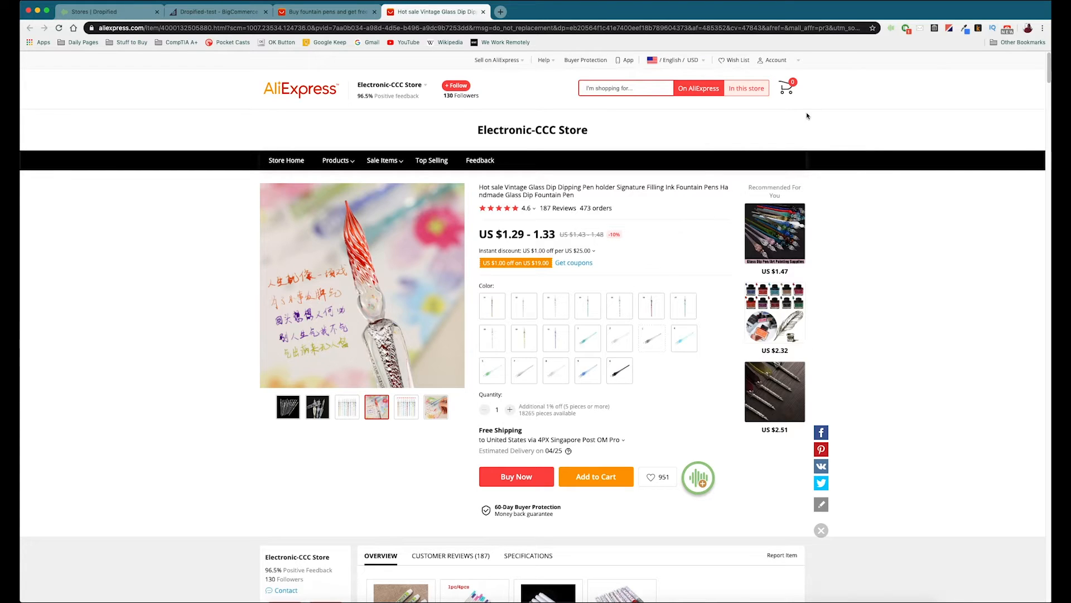
Step: Open the Dropified extension's import form for the glass dip pen and set the product title to "Glass Pen"
{"action": "left_click", "coordinate": [890, 31]}
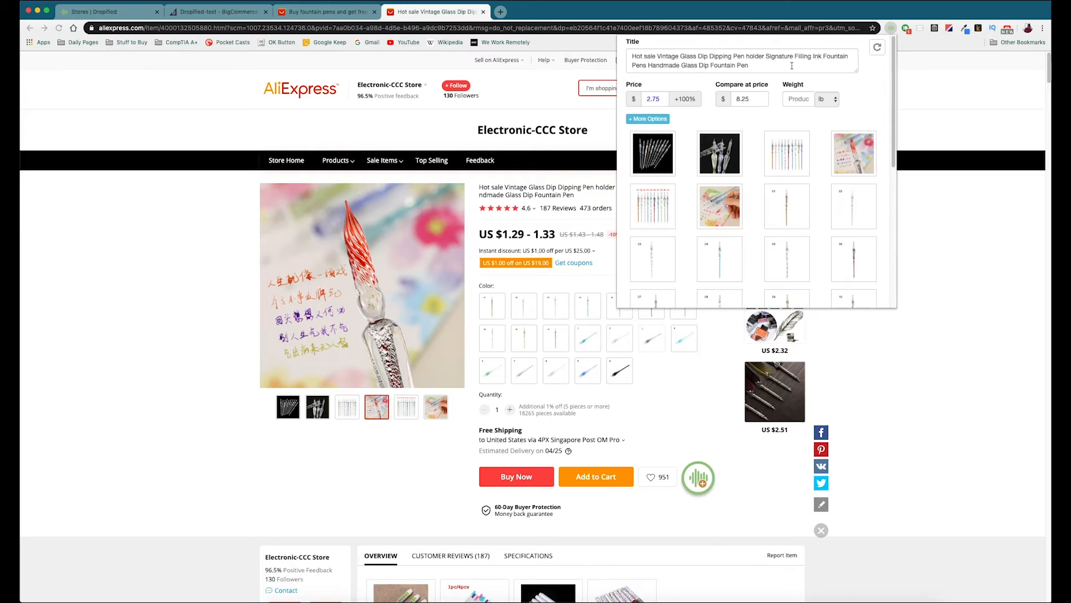
{"action": "left_click_drag", "start_coordinate": [749, 66], "coordinate": [633, 56]}
{"action": "type", "text": "Glass"}
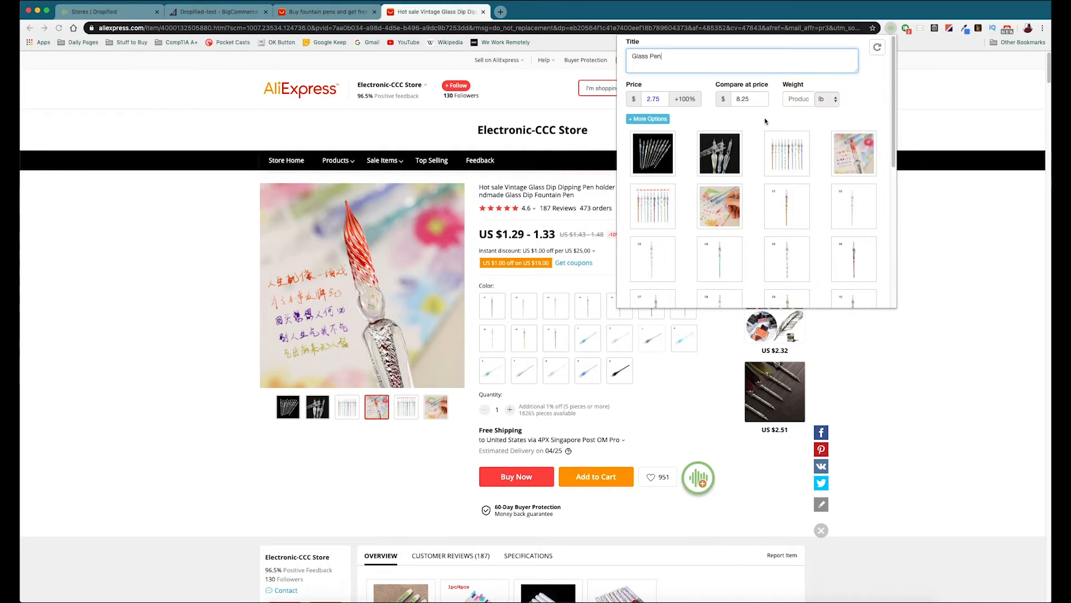
Step: Remove the last two pen images in the third row of the import form's image gallery
{"action": "scroll", "coordinate": [765, 121], "scroll_direction": "down", "scroll_amount": 5}
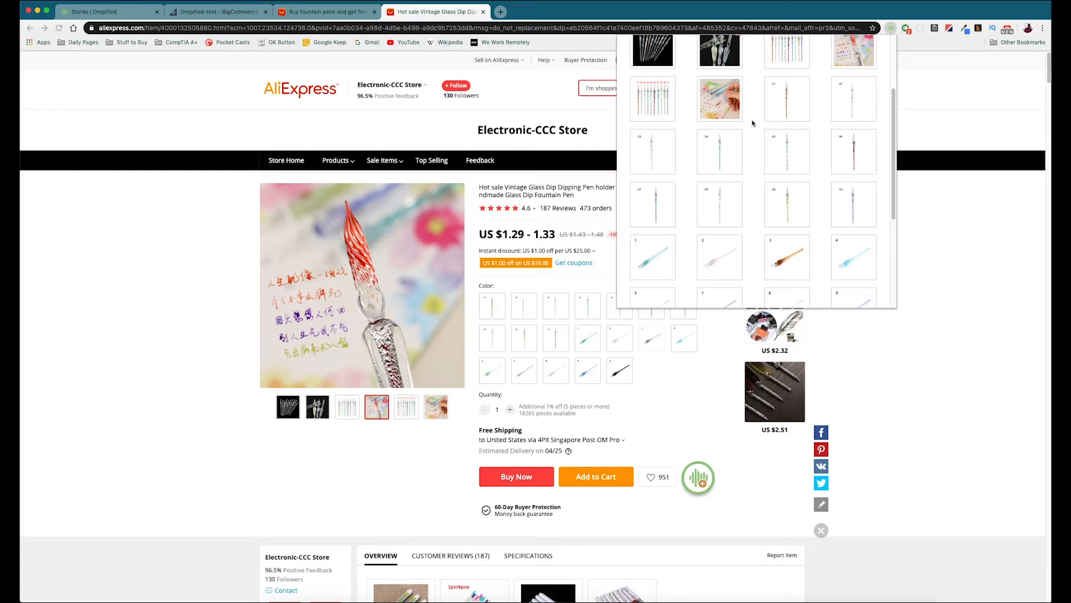
{"action": "scroll", "coordinate": [752, 123], "scroll_direction": "down", "scroll_amount": 1}
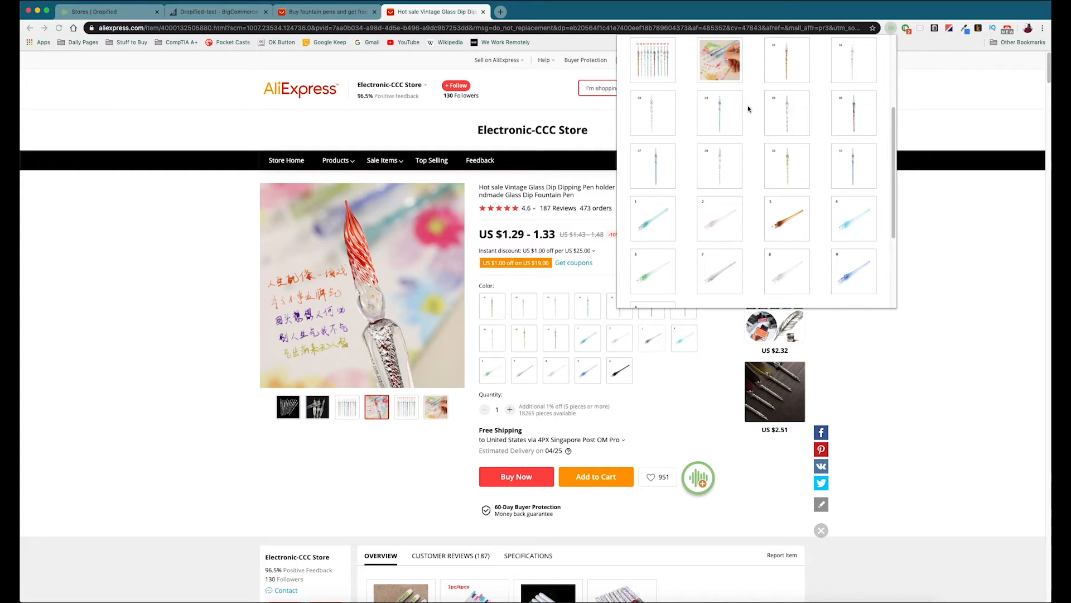
{"action": "left_click", "coordinate": [805, 98]}
{"action": "scroll", "coordinate": [781, 112], "scroll_direction": "up", "scroll_amount": 3}
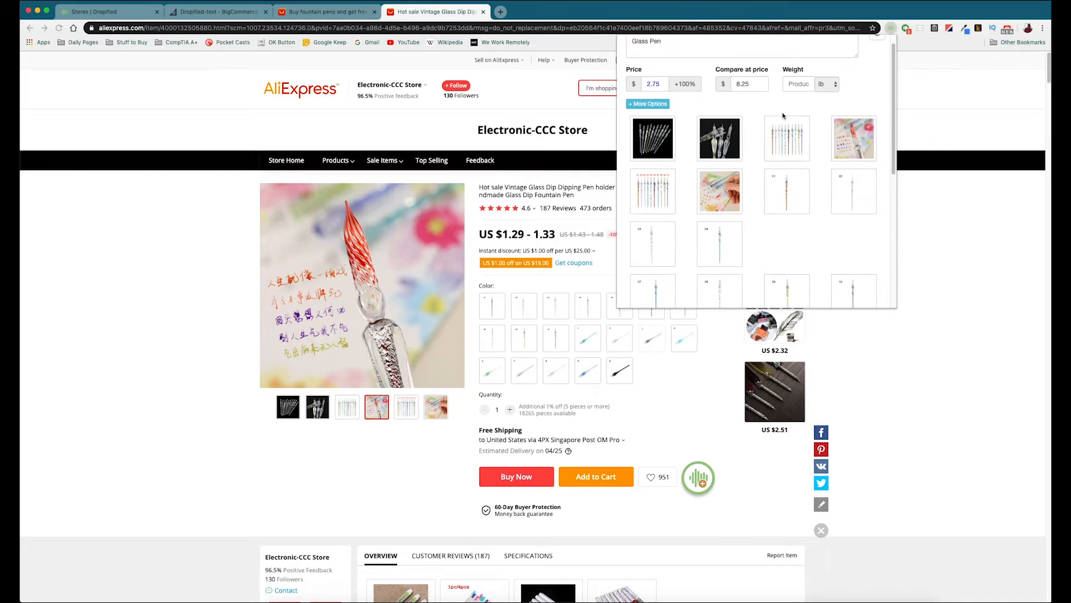
Step: Choose the BigCommerce store Dropified-test as the destination in the import form and send the Glass Pen to it
{"action": "scroll", "coordinate": [781, 113], "scroll_direction": "down", "scroll_amount": 4}
{"action": "scroll", "coordinate": [769, 111], "scroll_direction": "down", "scroll_amount": 3}
{"action": "left_click", "coordinate": [723, 233]}
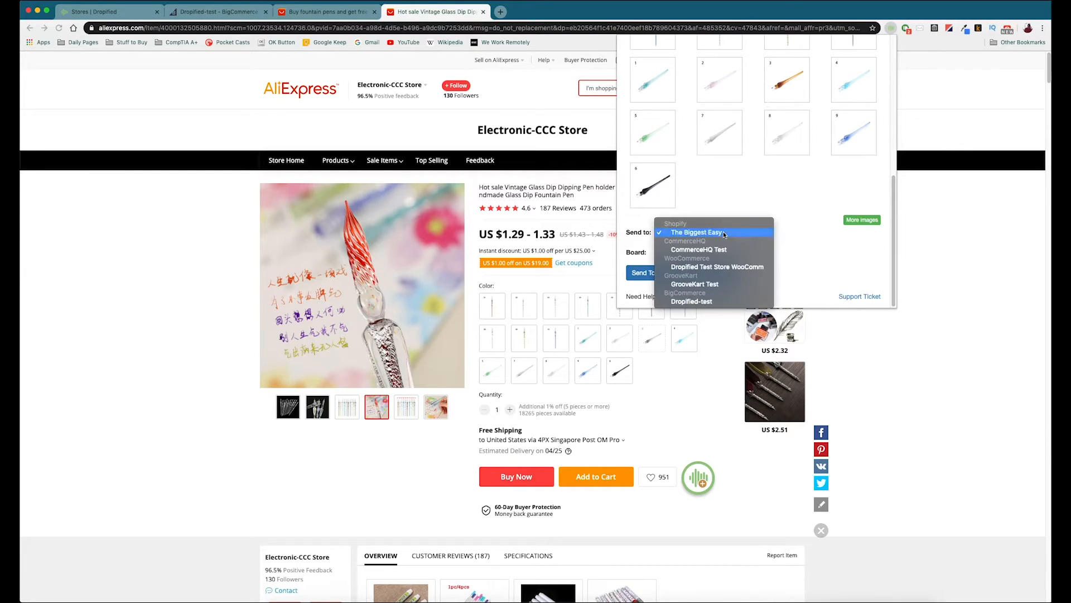
{"action": "left_click", "coordinate": [695, 303]}
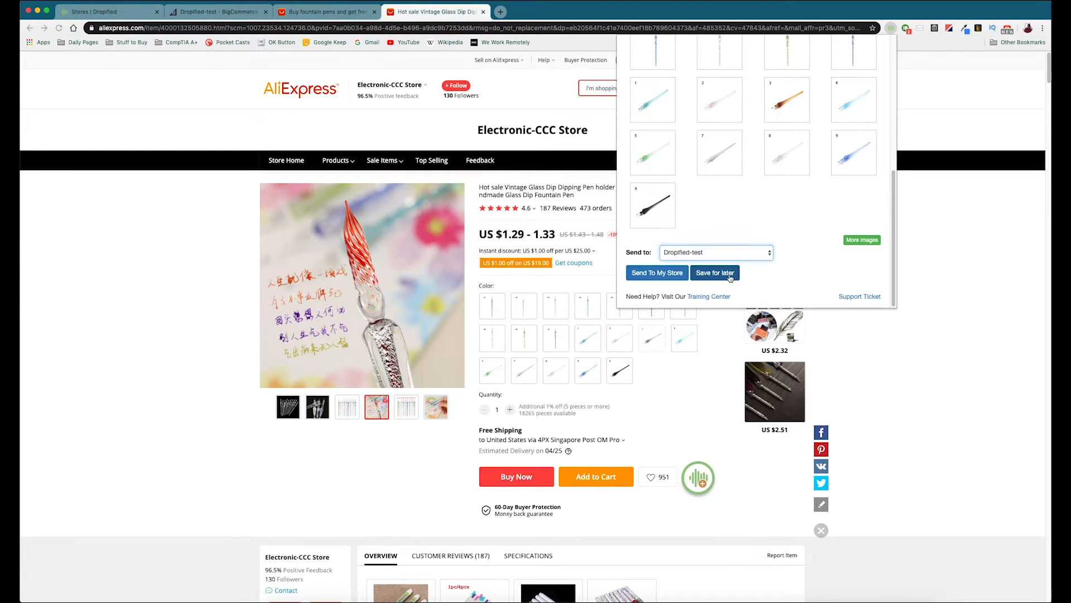
{"action": "left_click", "coordinate": [653, 273]}
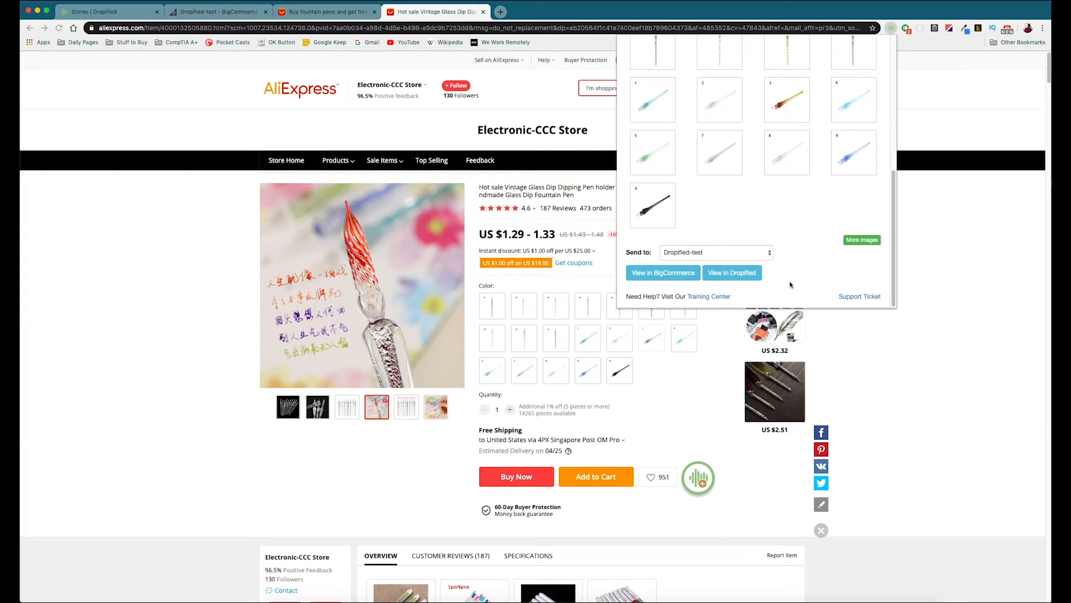
Step: Open the imported Glass Pen in BigCommerce and examine its basic information, description and images
{"action": "left_click", "coordinate": [663, 273]}
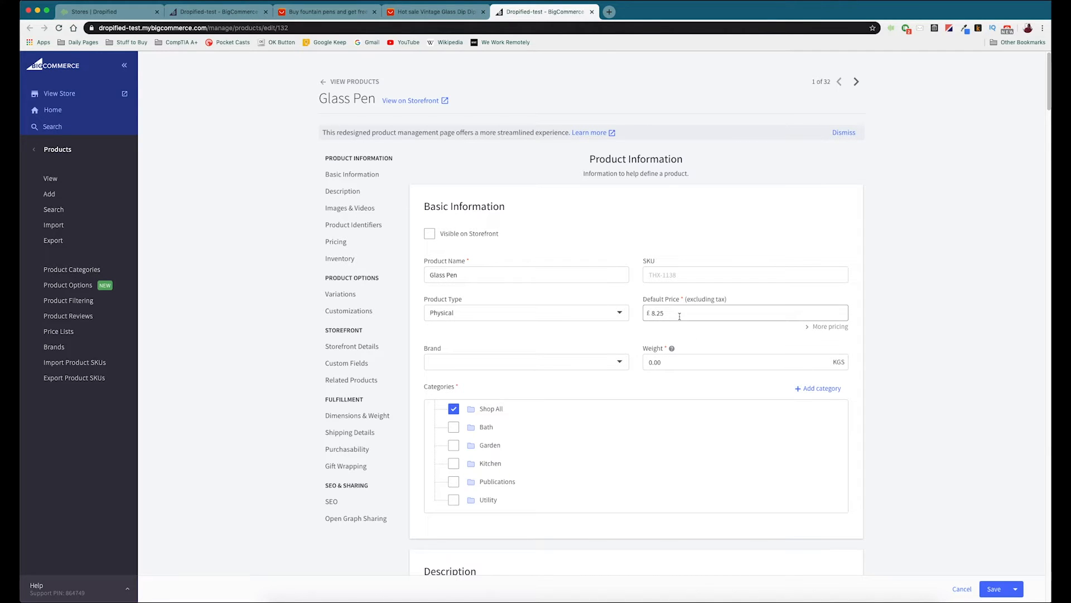
{"action": "scroll", "coordinate": [455, 335], "scroll_direction": "down", "scroll_amount": 1}
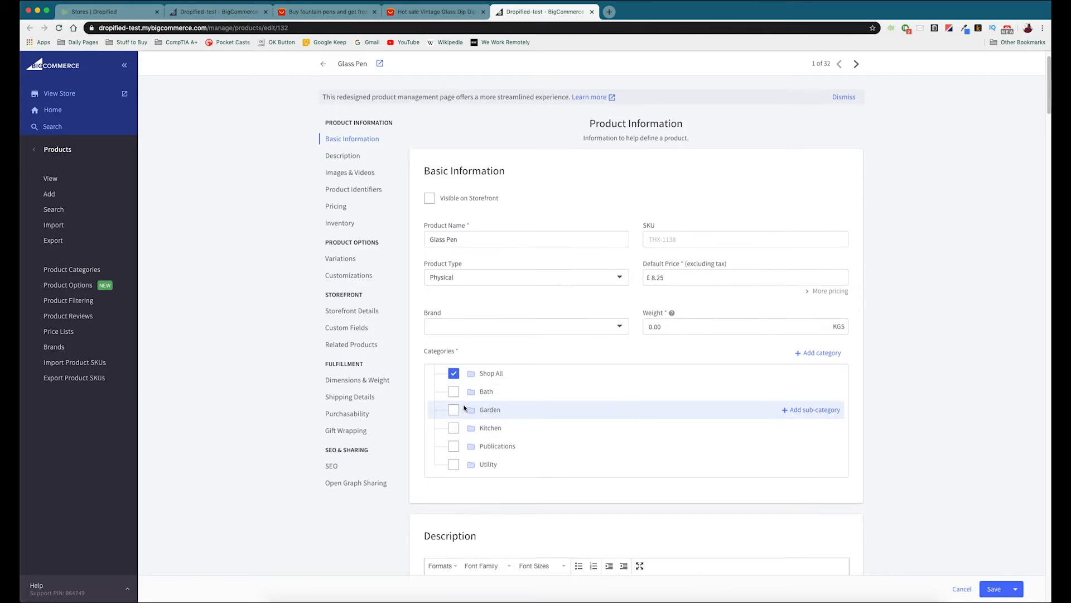
{"action": "scroll", "coordinate": [465, 408], "scroll_direction": "down", "scroll_amount": 6}
{"action": "left_click_drag", "start_coordinate": [833, 285], "coordinate": [356, 263]}
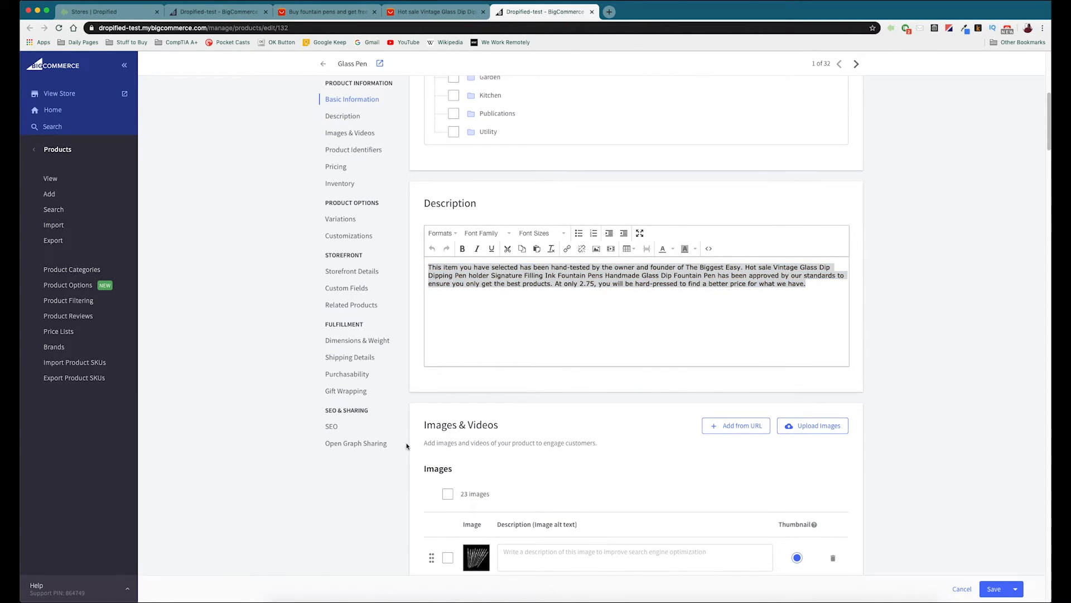
{"action": "scroll", "coordinate": [407, 440], "scroll_direction": "down", "scroll_amount": 4}
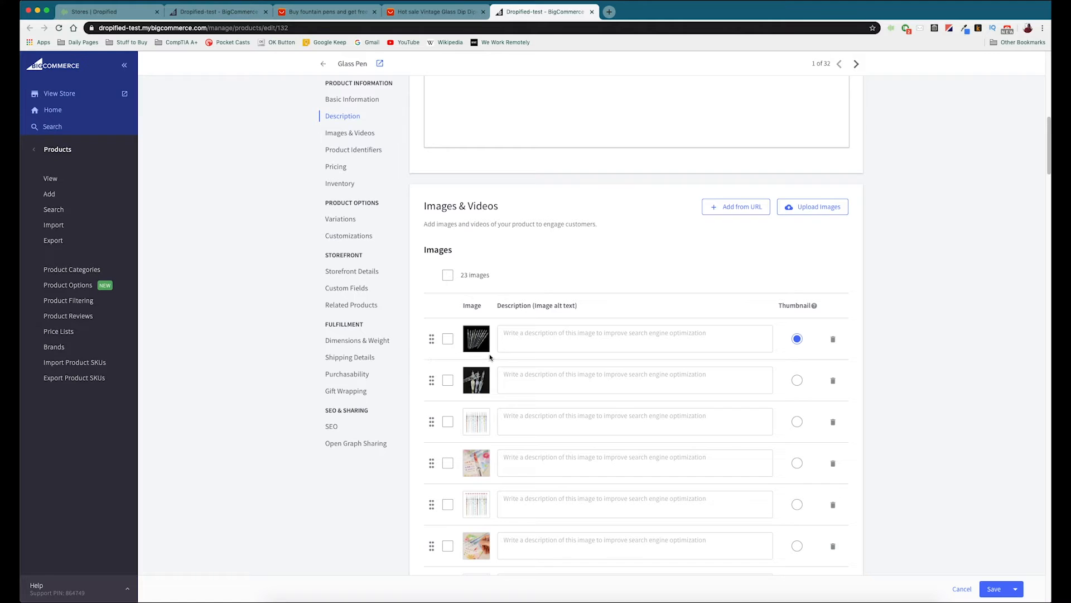
{"action": "scroll", "coordinate": [477, 366], "scroll_direction": "down", "scroll_amount": 5}
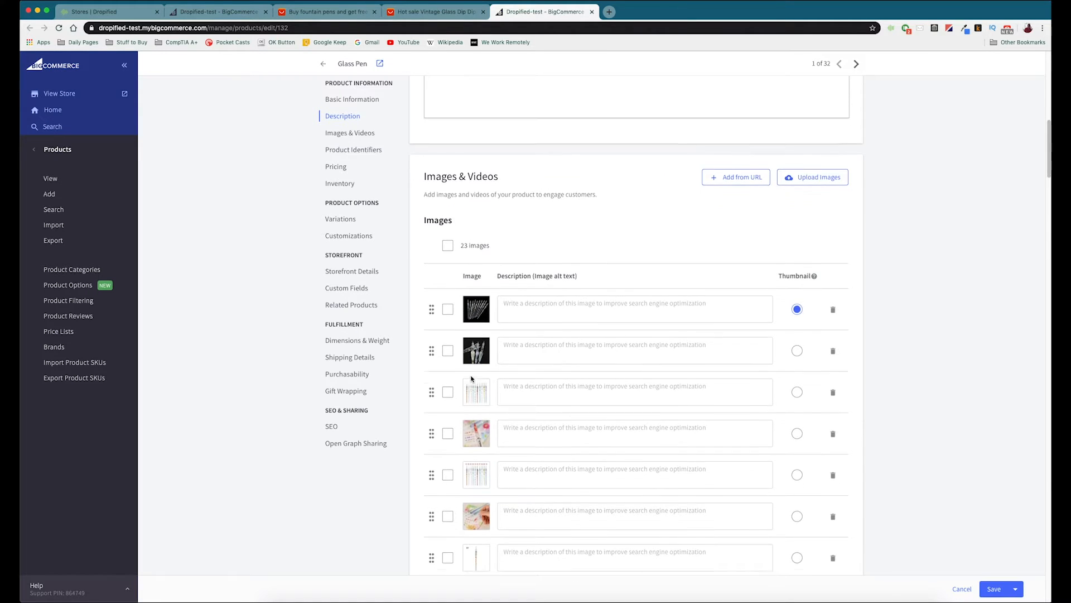
{"action": "scroll", "coordinate": [471, 377], "scroll_direction": "down", "scroll_amount": 4}
{"action": "scroll", "coordinate": [471, 377], "scroll_direction": "up", "scroll_amount": 8}
{"action": "scroll", "coordinate": [879, 294], "scroll_direction": "up", "scroll_amount": 10}
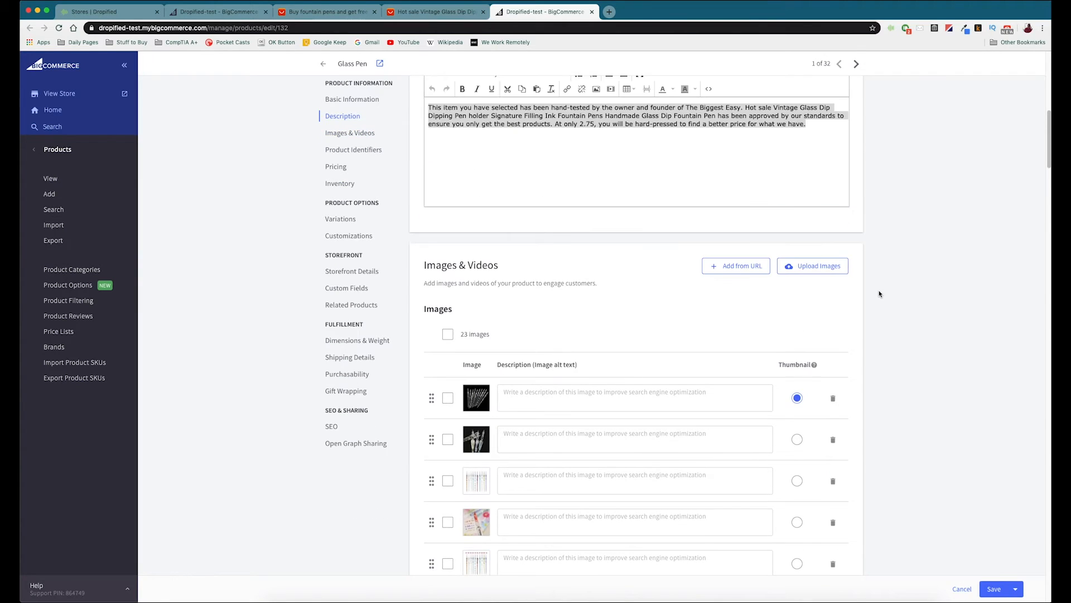
{"action": "scroll", "coordinate": [888, 294], "scroll_direction": "up", "scroll_amount": 3}
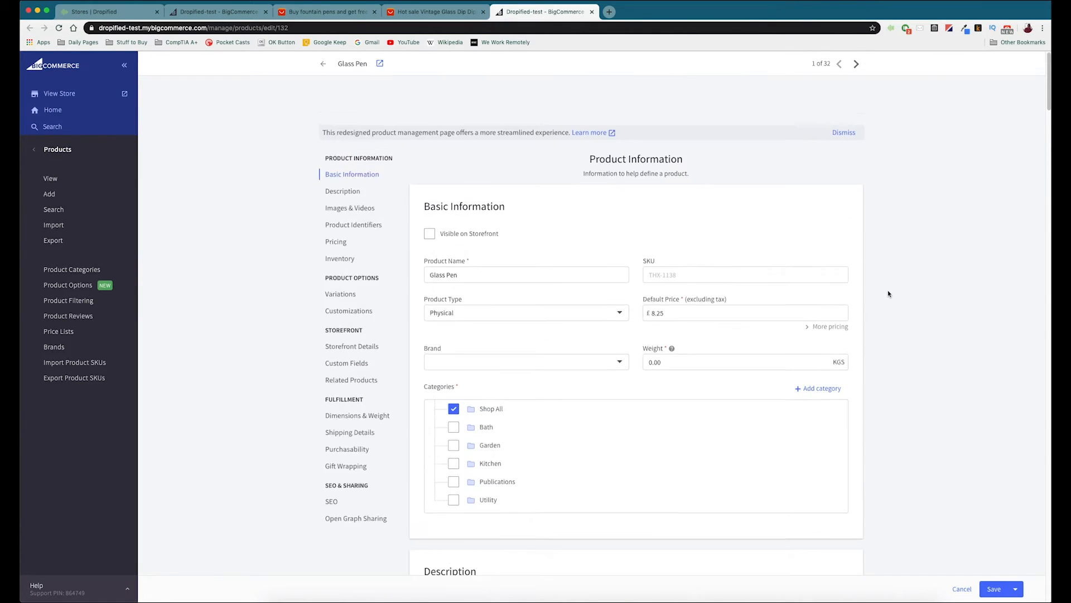
Step: Save the Glass Pen product in BigCommerce and check its product page on the storefront
{"action": "left_click", "coordinate": [994, 589]}
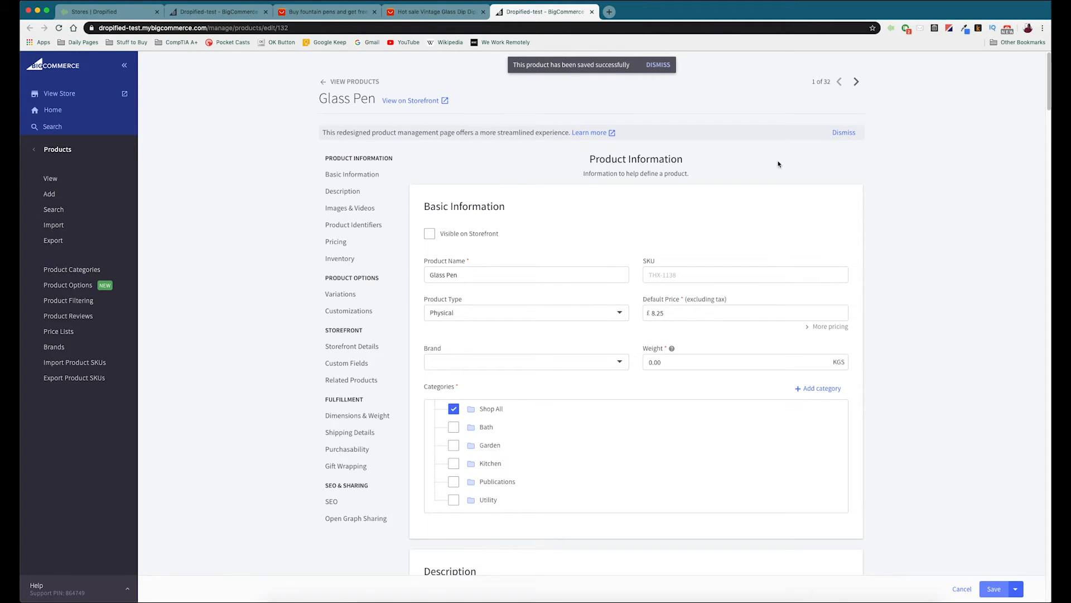
{"action": "left_click", "coordinate": [427, 101]}
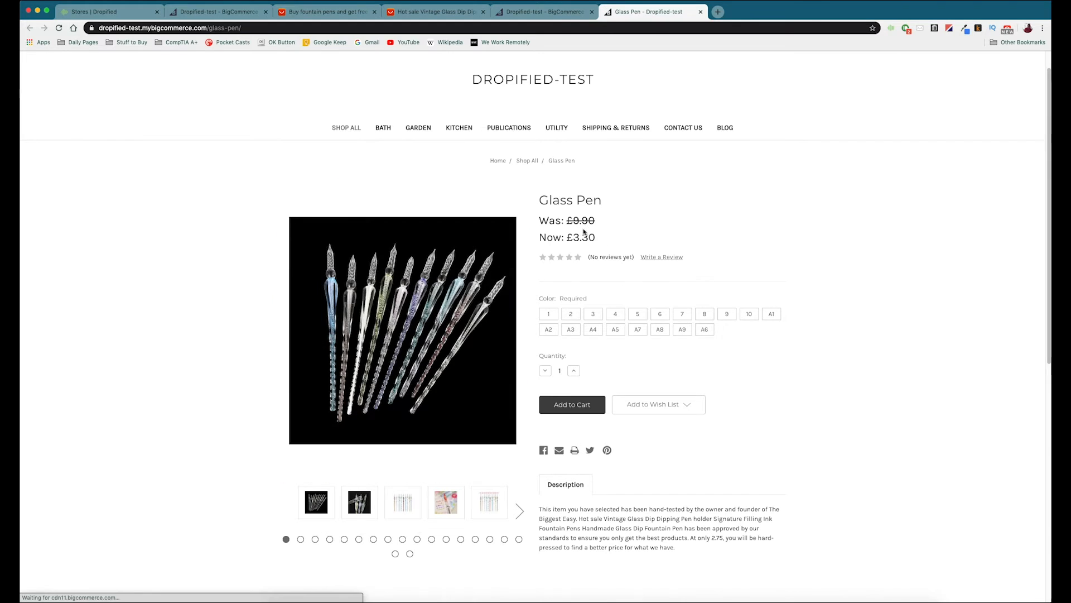
{"action": "scroll", "coordinate": [623, 256], "scroll_direction": "down", "scroll_amount": 3}
{"action": "scroll", "coordinate": [627, 243], "scroll_direction": "down", "scroll_amount": 1}
{"action": "scroll", "coordinate": [626, 239], "scroll_direction": "up", "scroll_amount": 4}
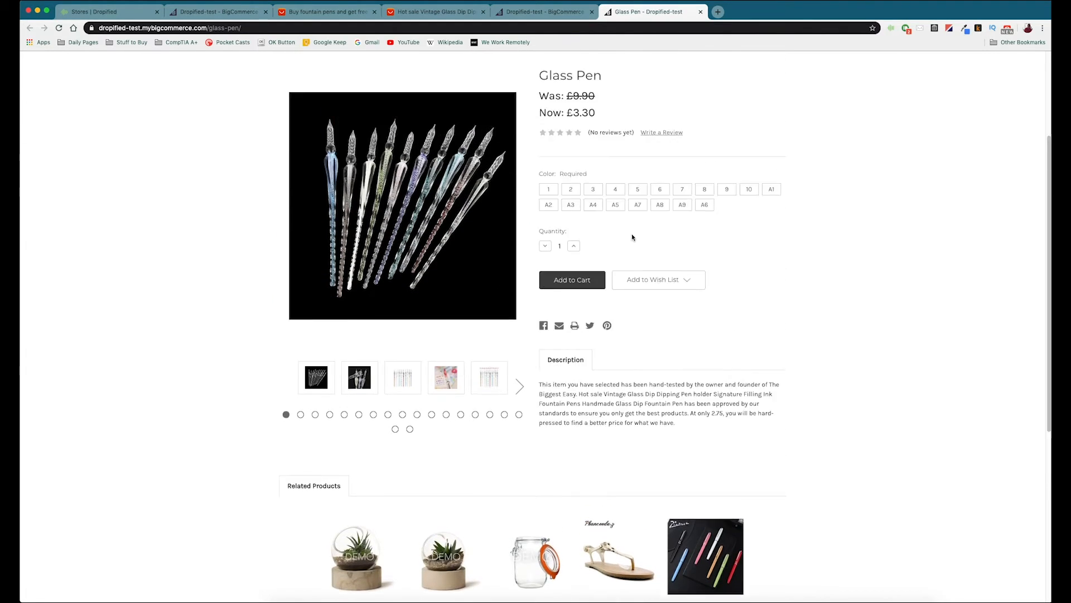
{"action": "left_click", "coordinate": [700, 11]}
{"action": "left_click", "coordinate": [592, 12]}
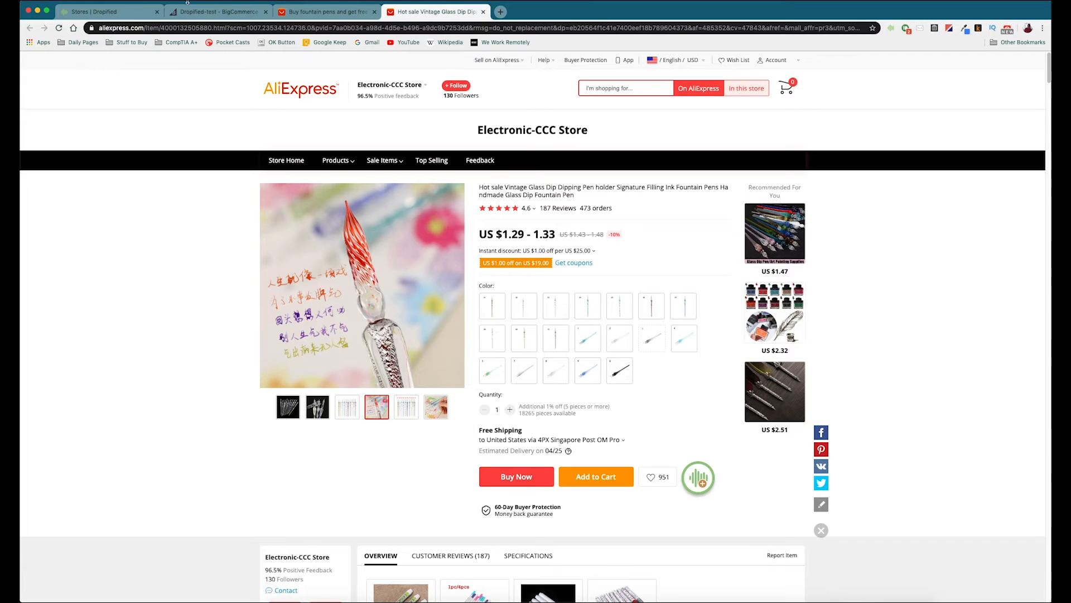
Step: Open Dropified's Import Products page and examine the full automation suppliers and the one-click supported websites
{"action": "left_click", "coordinate": [93, 11]}
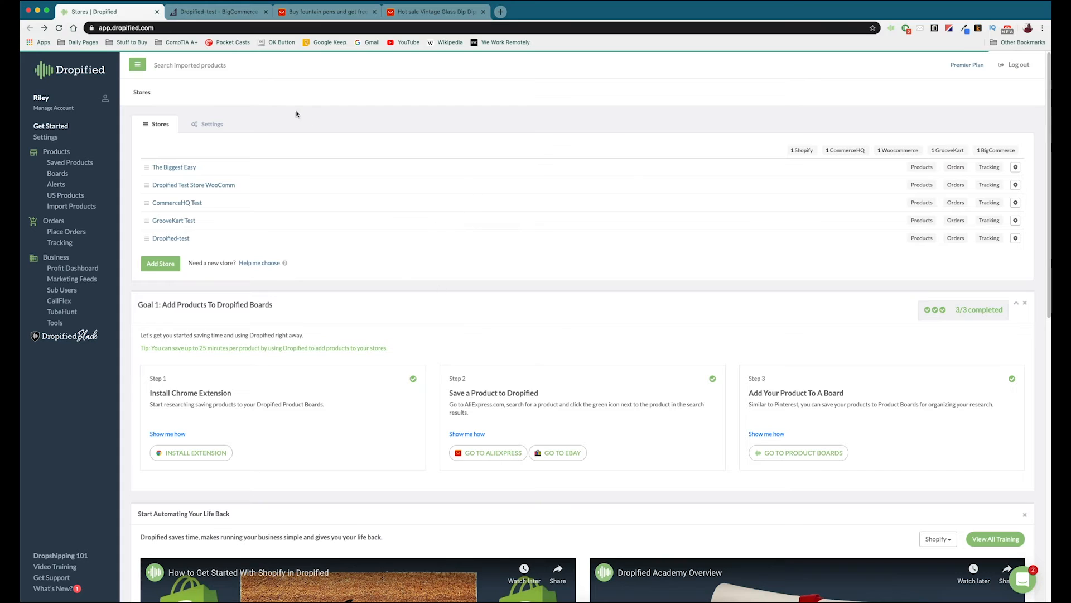
{"action": "left_click", "coordinate": [70, 209]}
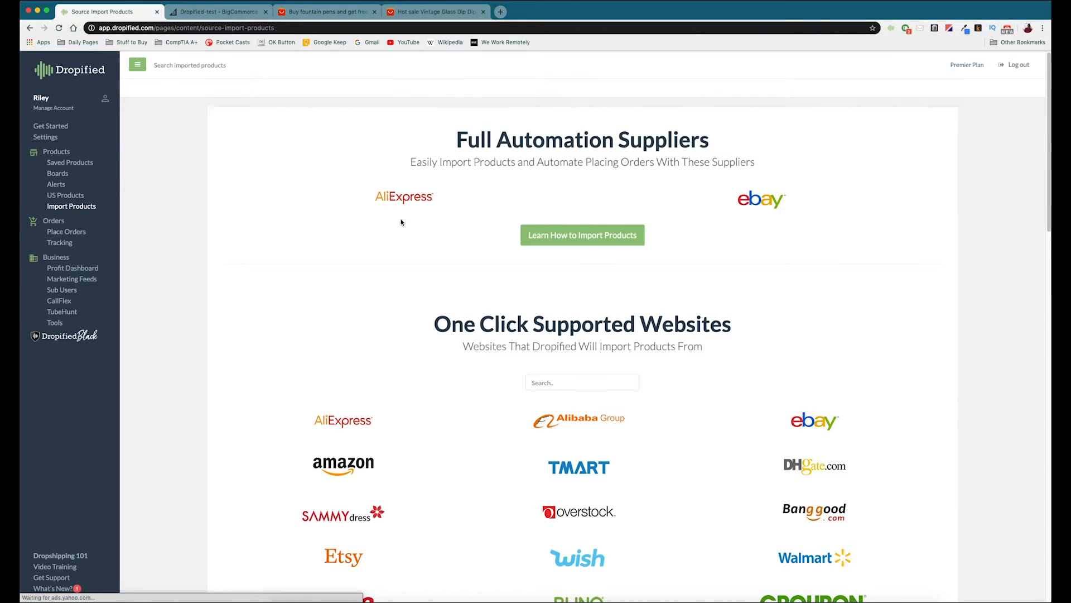
{"action": "scroll", "coordinate": [401, 220], "scroll_direction": "down", "scroll_amount": 3}
{"action": "scroll", "coordinate": [401, 220], "scroll_direction": "down", "scroll_amount": 5}
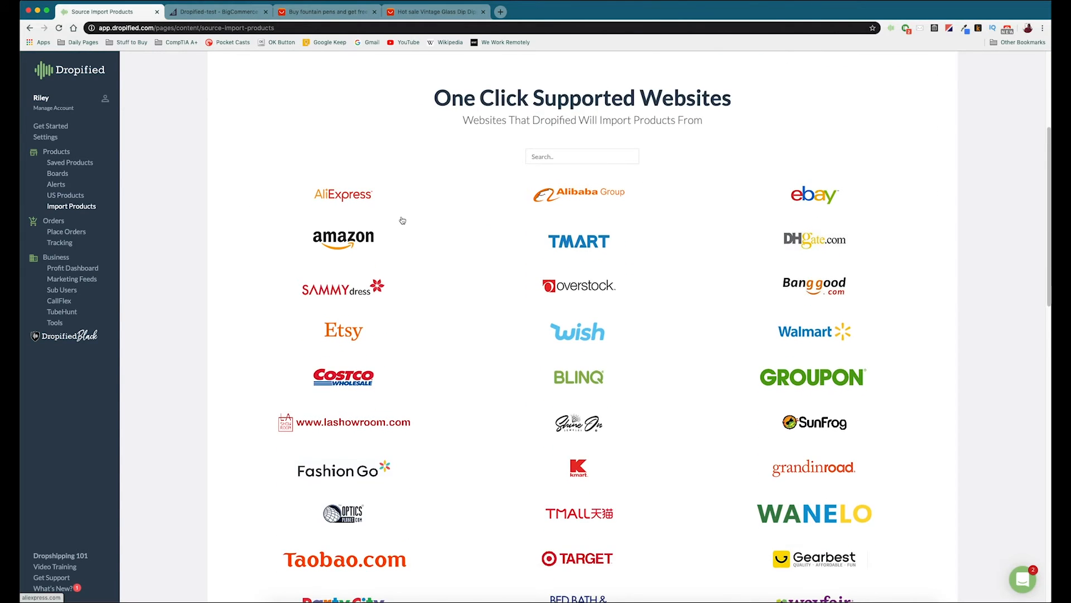
{"action": "scroll", "coordinate": [403, 220], "scroll_direction": "down", "scroll_amount": 4}
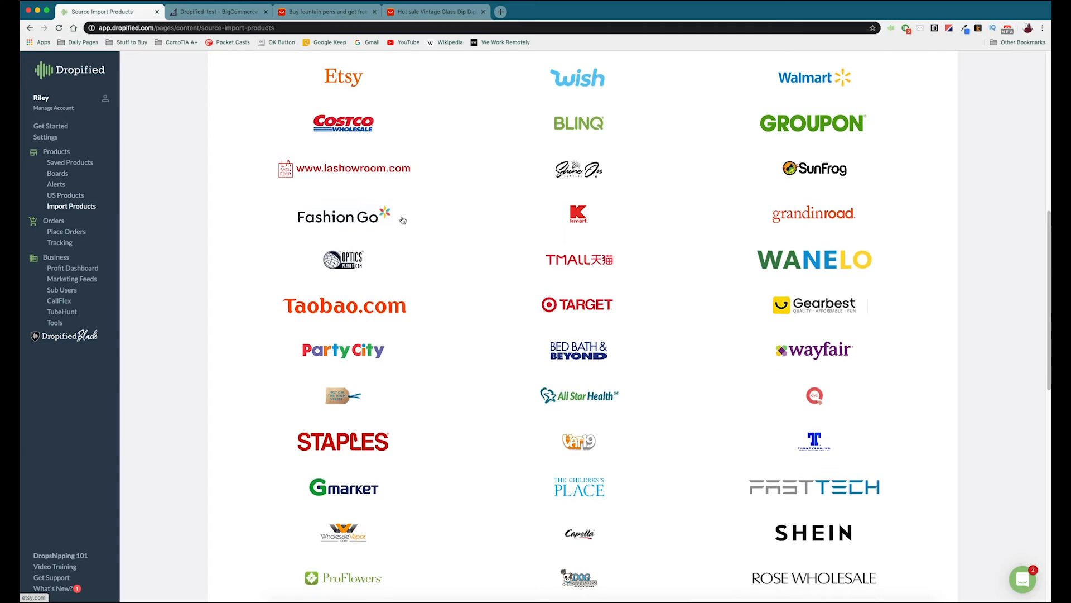
{"action": "scroll", "coordinate": [404, 220], "scroll_direction": "down", "scroll_amount": 4}
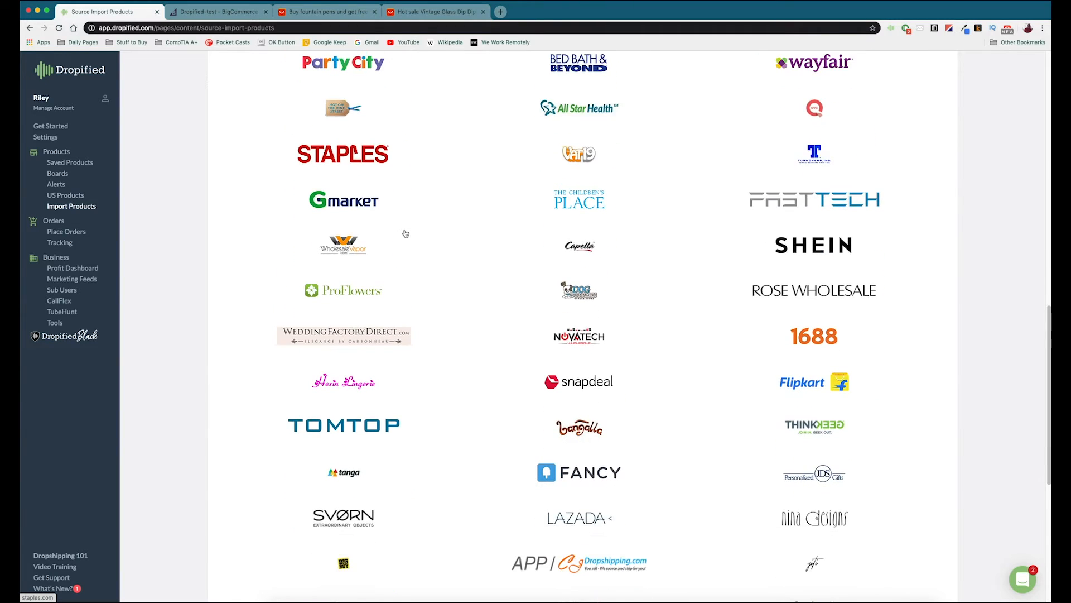
{"action": "scroll", "coordinate": [406, 234], "scroll_direction": "down", "scroll_amount": 4}
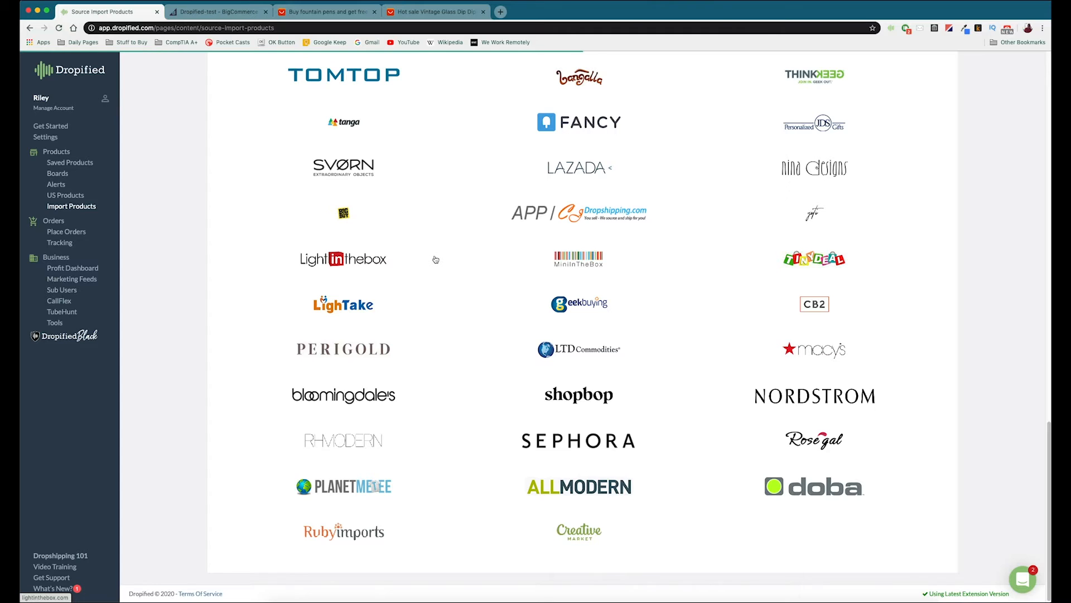
{"action": "scroll", "coordinate": [435, 258], "scroll_direction": "up", "scroll_amount": 5}
{"action": "scroll", "coordinate": [437, 257], "scroll_direction": "up", "scroll_amount": 5}
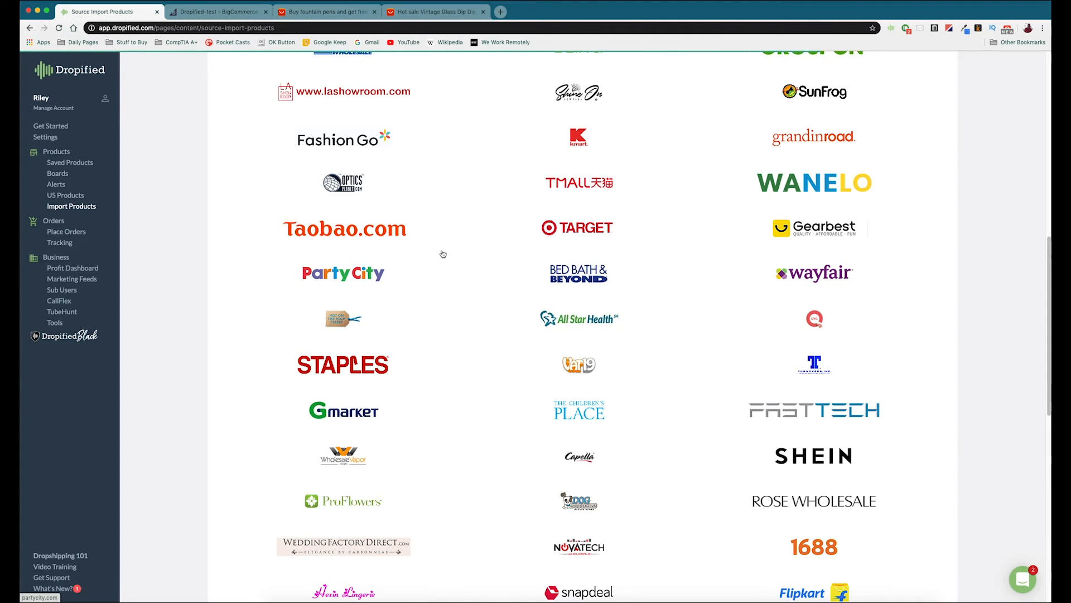
{"action": "scroll", "coordinate": [466, 242], "scroll_direction": "down", "scroll_amount": 1}
{"action": "scroll", "coordinate": [457, 246], "scroll_direction": "down", "scroll_amount": 1}
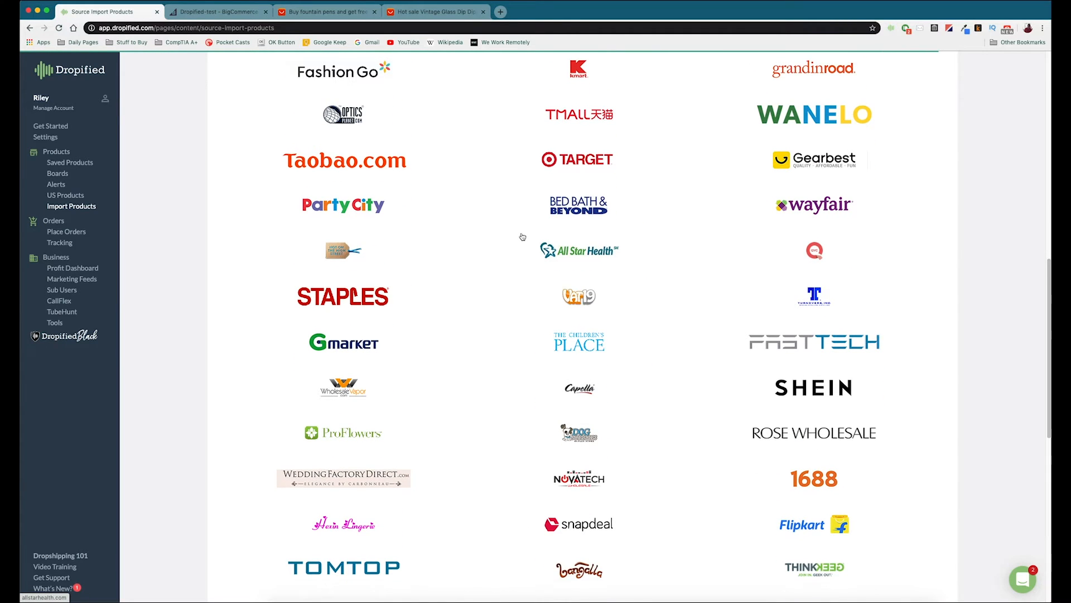
{"action": "scroll", "coordinate": [525, 262], "scroll_direction": "down", "scroll_amount": 1}
Step: Open FastTech from the supported websites and find the Authentic JETBeam JET-IIIMR Tactical LED Flashlight under Flashlights & Lasers
{"action": "left_click", "coordinate": [804, 335]}
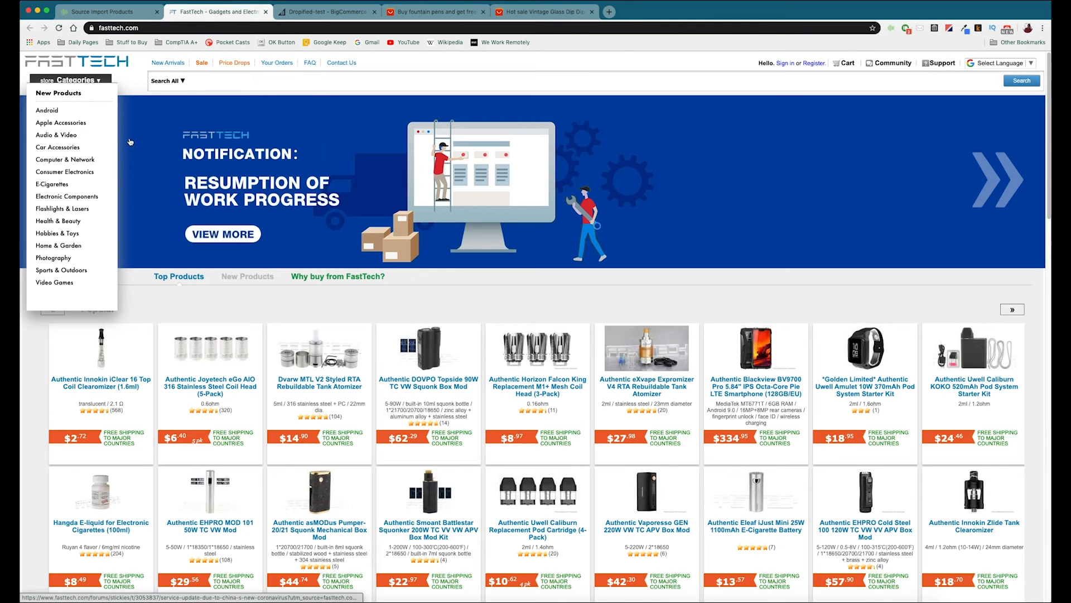
{"action": "mouse_move", "coordinate": [69, 137]}
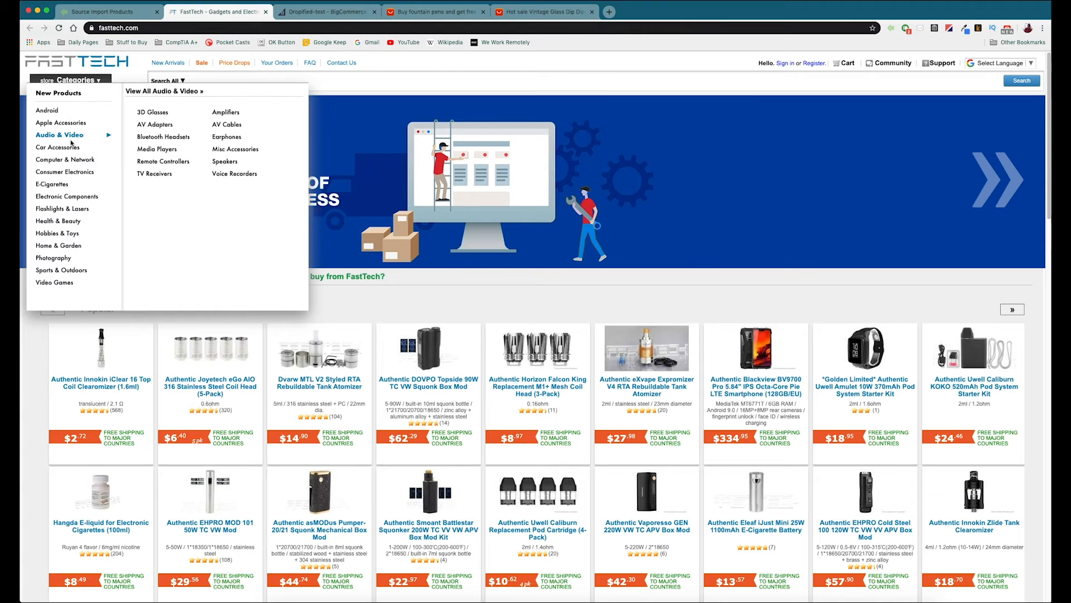
{"action": "mouse_move", "coordinate": [71, 209]}
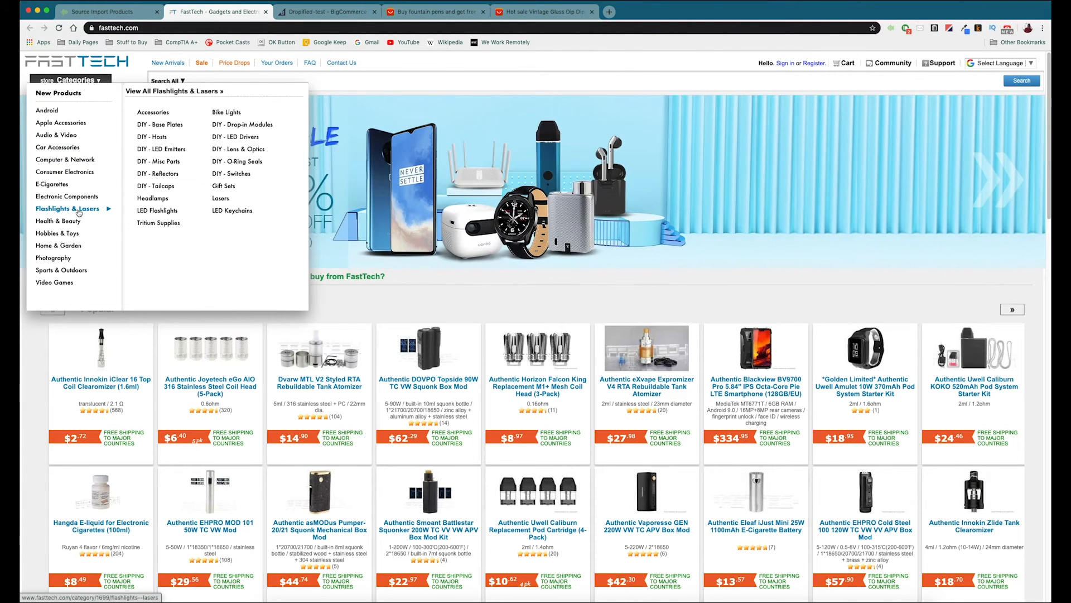
{"action": "left_click", "coordinate": [76, 211]}
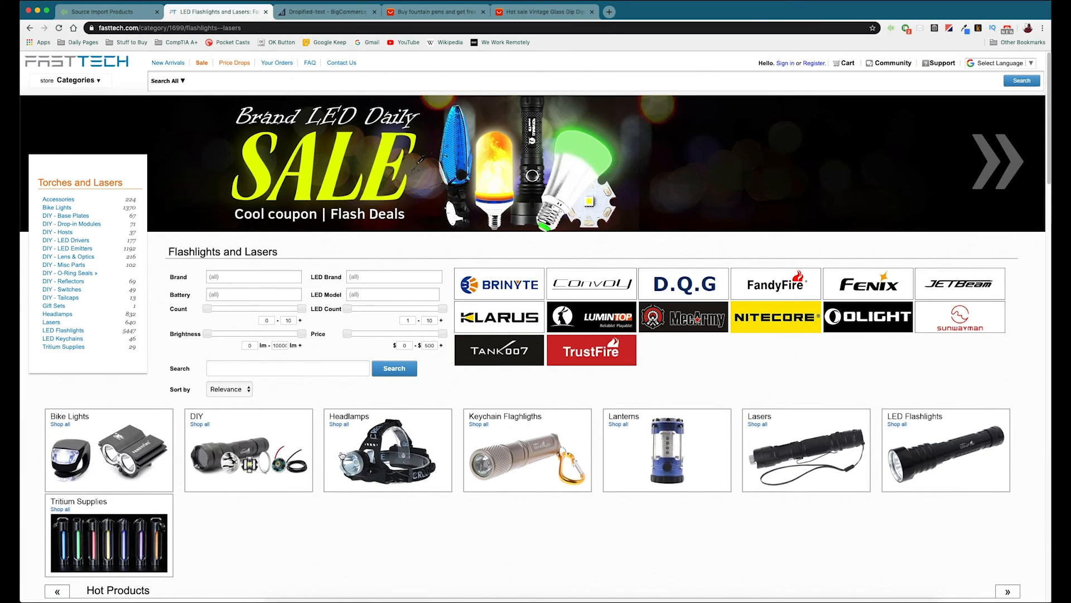
{"action": "scroll", "coordinate": [259, 441], "scroll_direction": "down", "scroll_amount": 5}
{"action": "scroll", "coordinate": [246, 441], "scroll_direction": "down", "scroll_amount": 4}
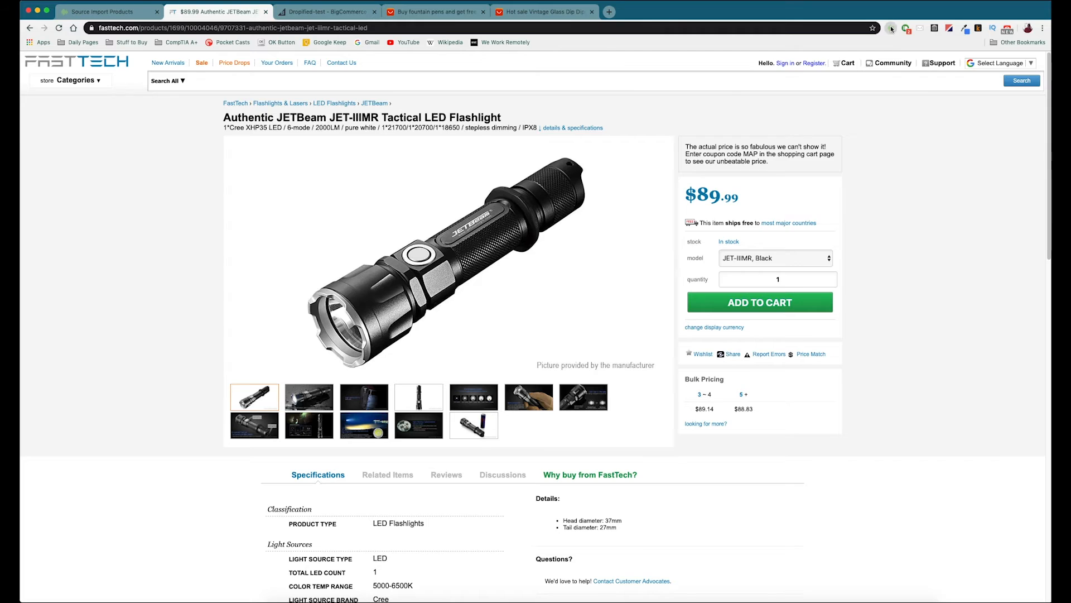
Step: Open the Dropified extension's import form for the flashlight and set the product title to "JetBeam Flashlight"
{"action": "left_click", "coordinate": [891, 29]}
{"action": "left_click_drag", "start_coordinate": [818, 56], "coordinate": [636, 56]}
{"action": "type", "text": "JetBeam Flashlight"}
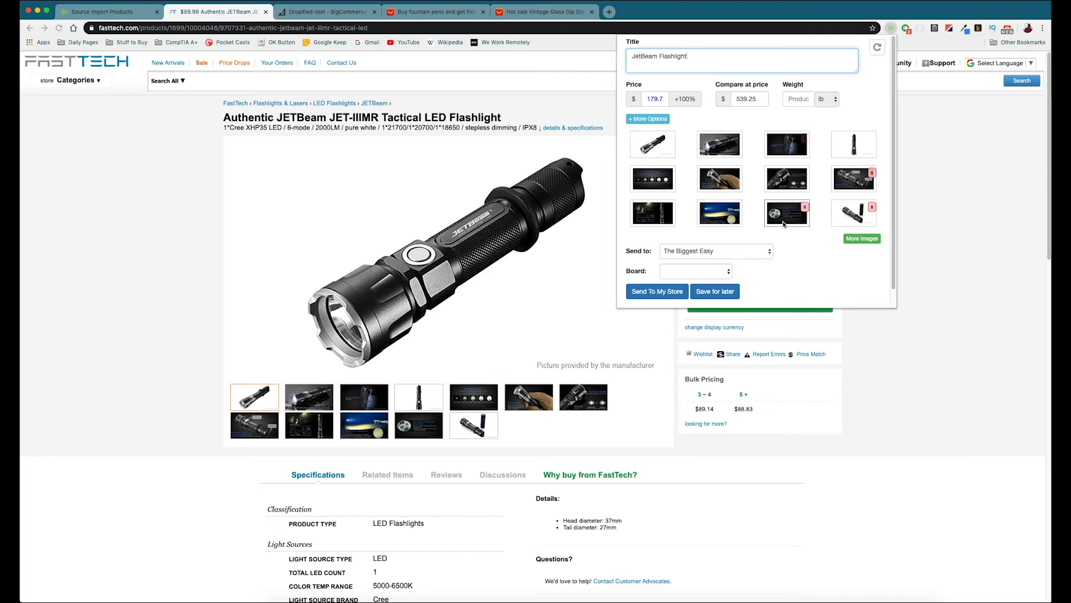
Step: Choose Dropified-test as the destination store and send the JetBeam Flashlight to it
{"action": "left_click", "coordinate": [737, 256]}
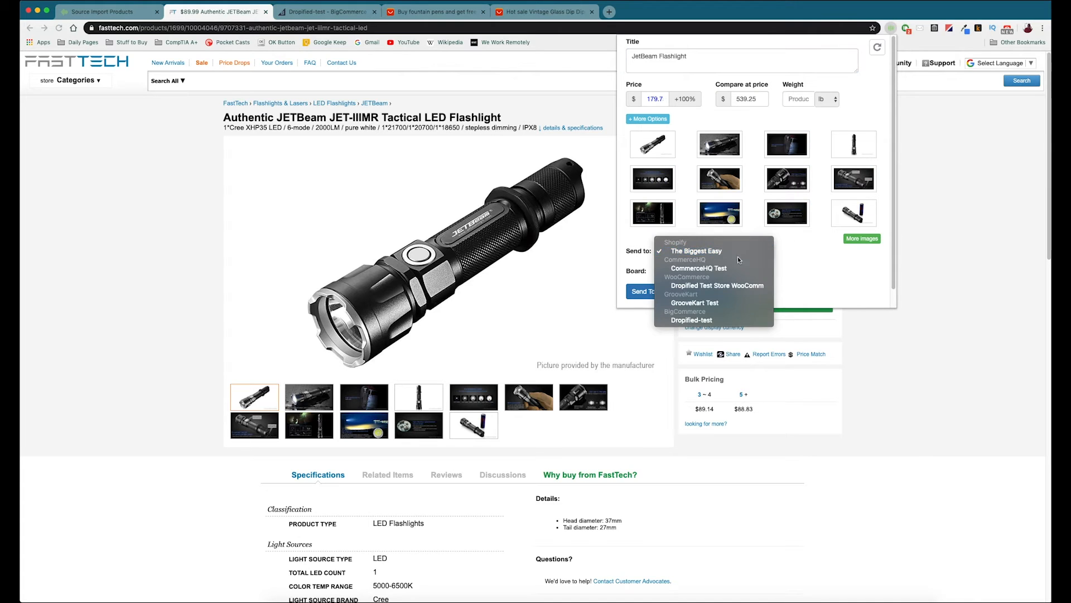
{"action": "left_click", "coordinate": [690, 321]}
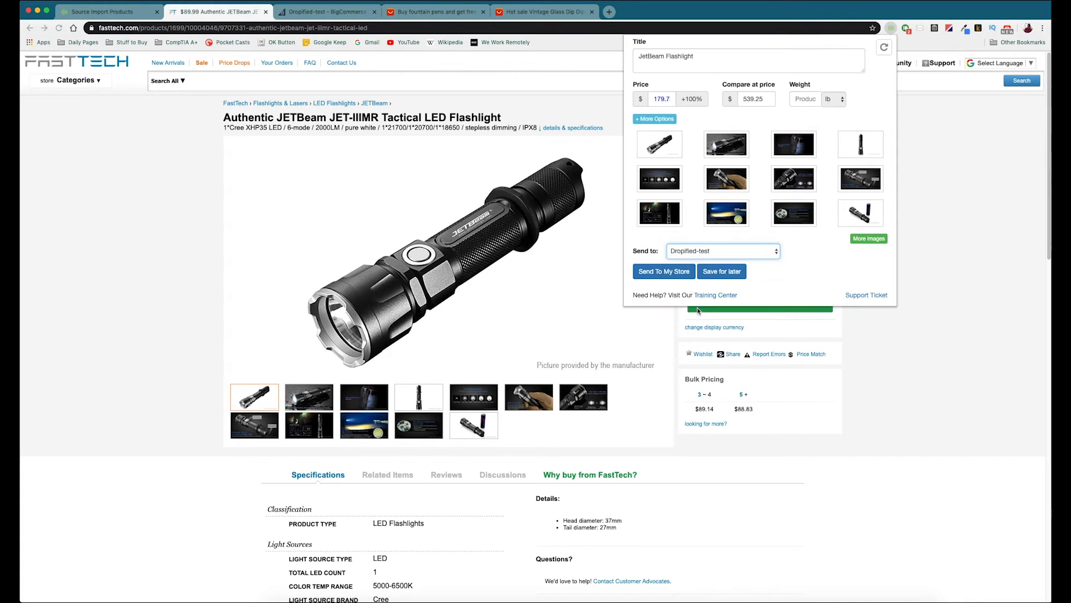
{"action": "left_click", "coordinate": [659, 274]}
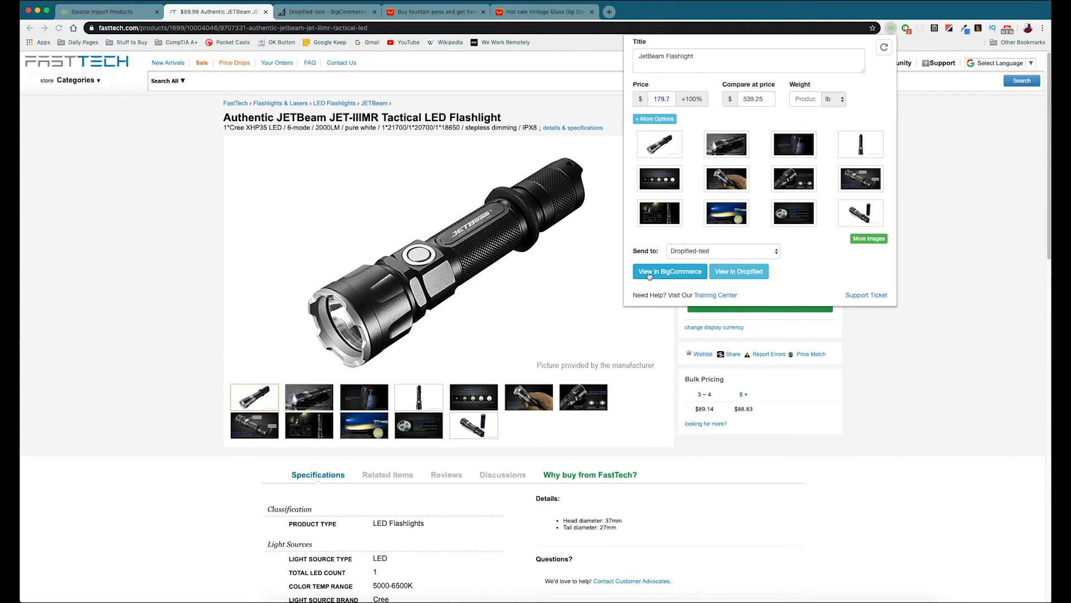
Step: Open the imported JetBeam Flashlight in BigCommerce and examine its basic information, description, images and pricing
{"action": "left_click", "coordinate": [674, 273]}
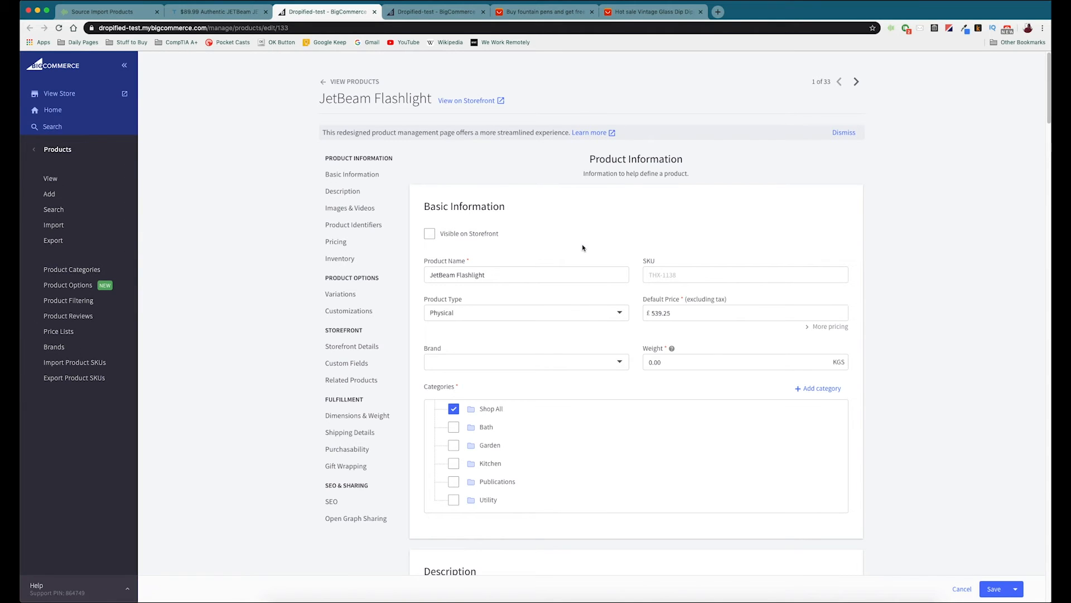
{"action": "scroll", "coordinate": [505, 271], "scroll_direction": "down", "scroll_amount": 20}
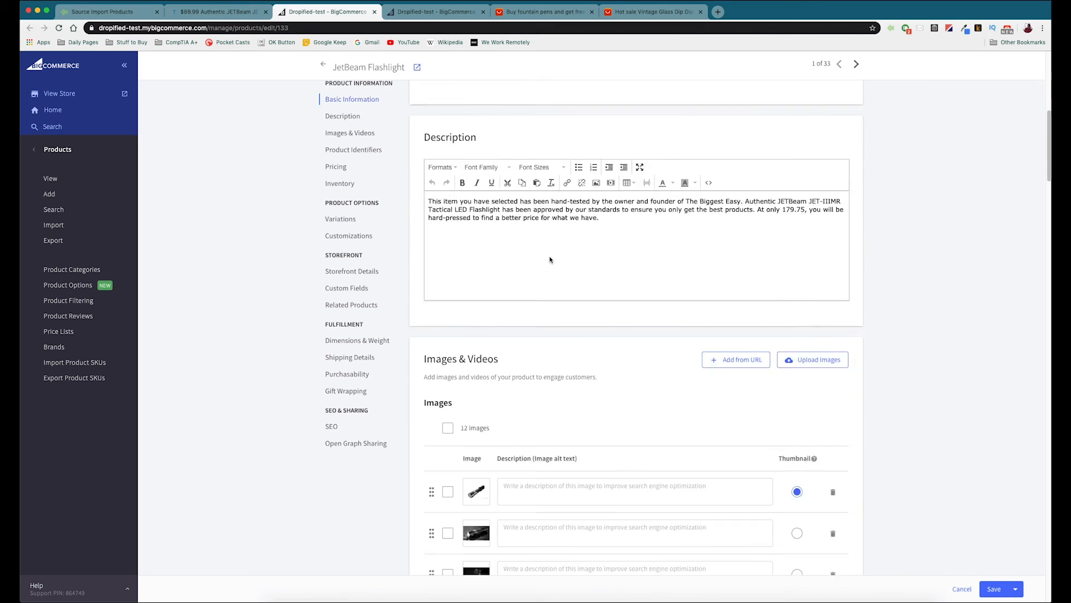
{"action": "scroll", "coordinate": [480, 301], "scroll_direction": "down", "scroll_amount": 5}
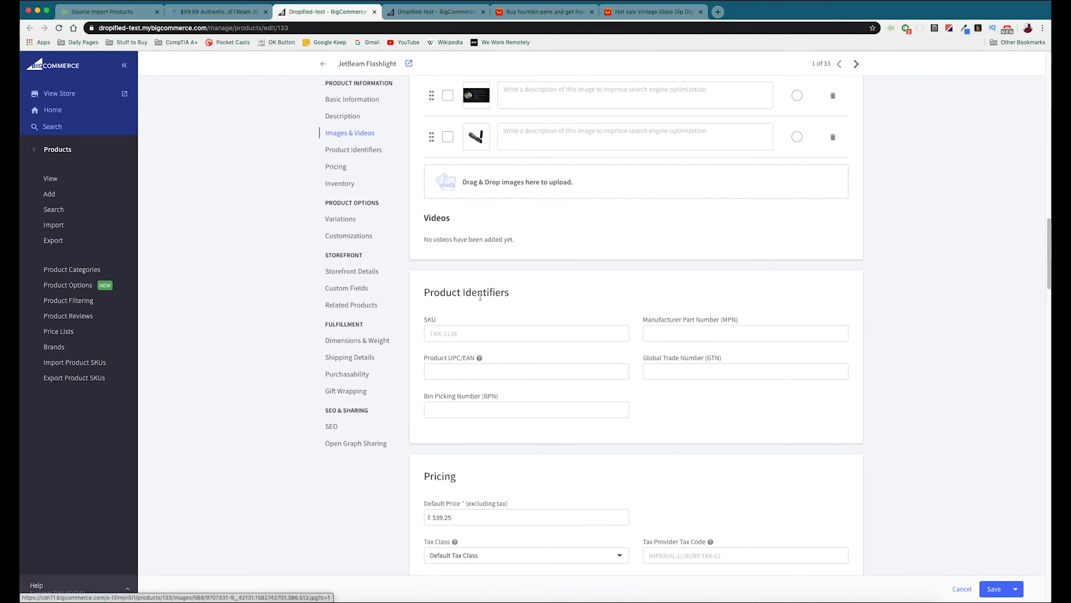
{"action": "scroll", "coordinate": [513, 293], "scroll_direction": "up", "scroll_amount": 2}
{"action": "scroll", "coordinate": [513, 293], "scroll_direction": "up", "scroll_amount": 15}
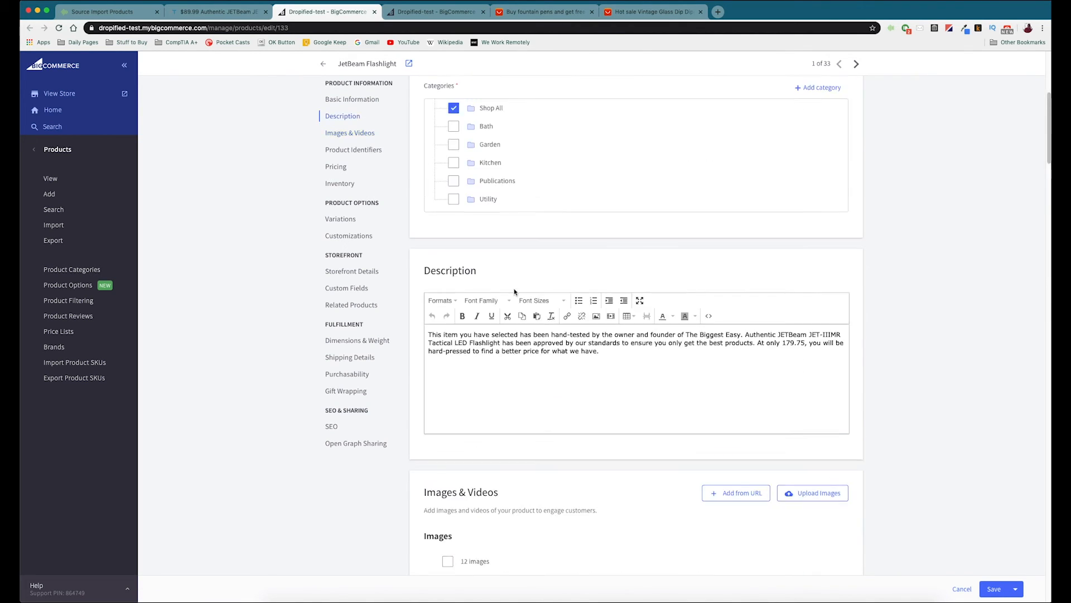
Step: Save the JetBeam Flashlight product in BigCommerce, then return to Dropified's Stores dashboard
{"action": "left_click", "coordinate": [993, 590]}
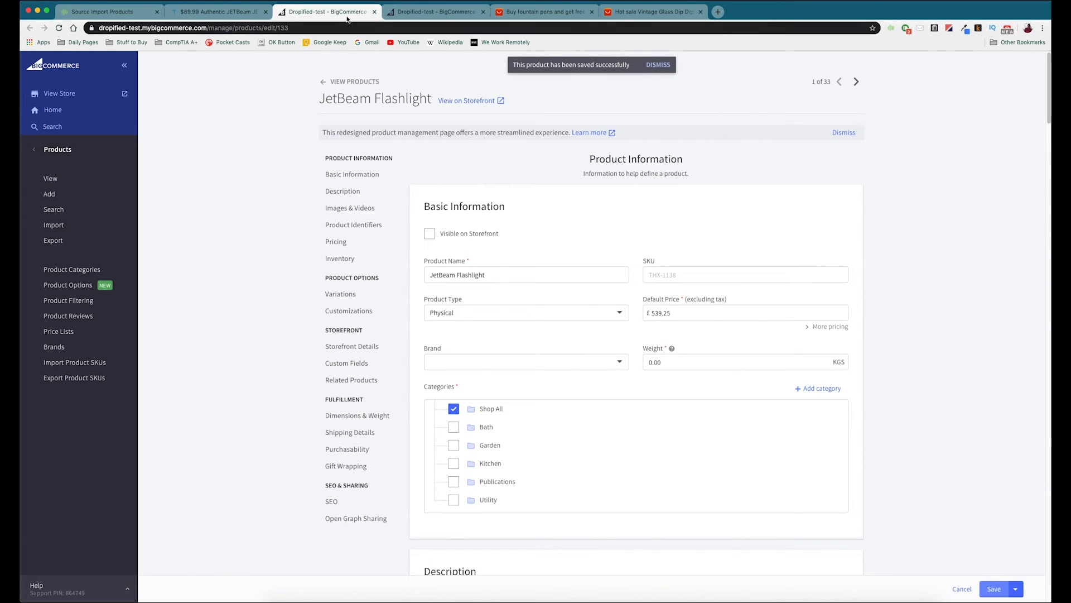
{"action": "left_click", "coordinate": [97, 12]}
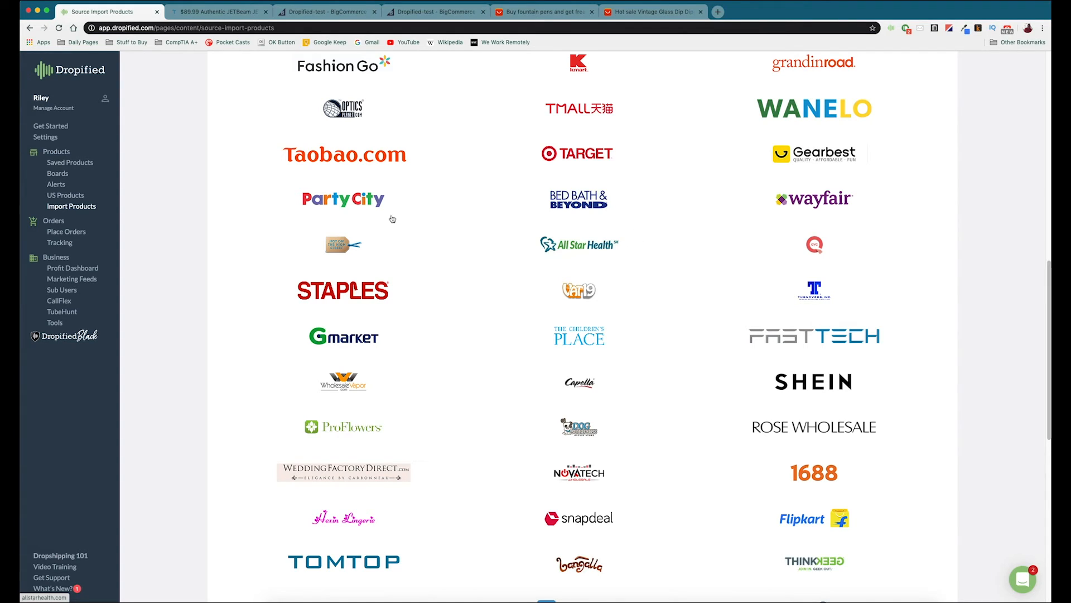
{"action": "left_click", "coordinate": [91, 73]}
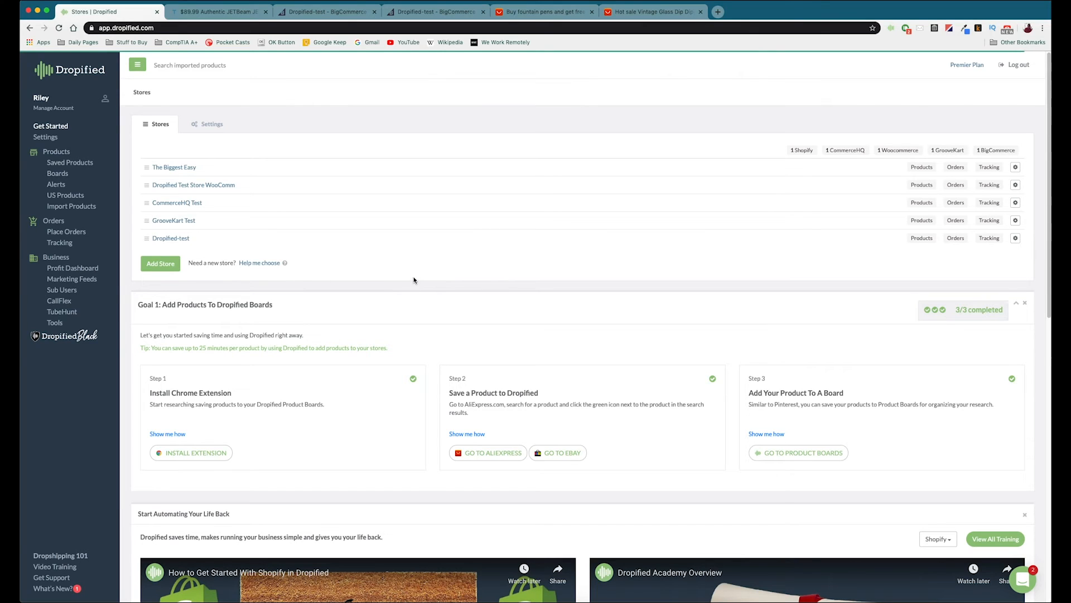
Step: Open the Dropshipping 101 page, look over the Dropified Academy courses and close it
{"action": "left_click", "coordinate": [61, 559]}
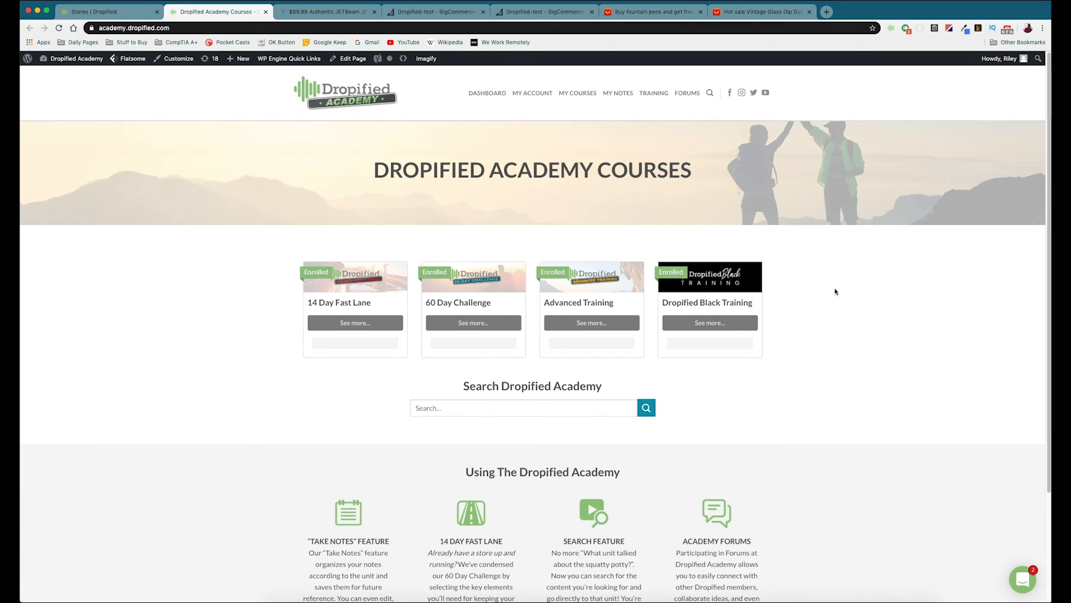
{"action": "scroll", "coordinate": [835, 304], "scroll_direction": "down", "scroll_amount": 2}
{"action": "scroll", "coordinate": [834, 302], "scroll_direction": "up", "scroll_amount": 2}
{"action": "key", "text": "super+w"}
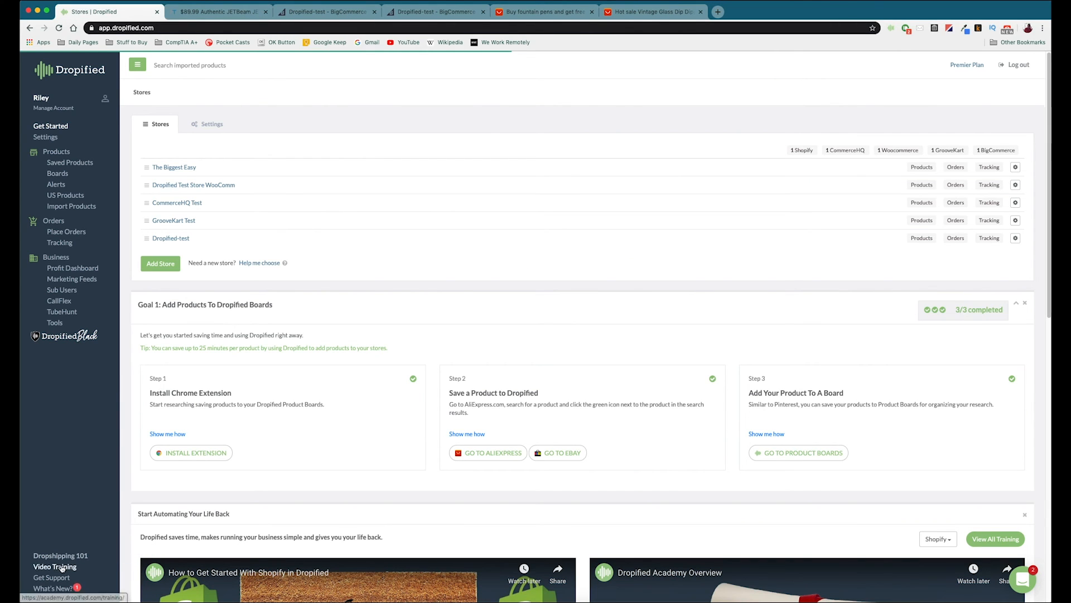
Step: Open Dropified's Video Training and browse the Store Setup & Management tutorials
{"action": "left_click", "coordinate": [55, 566]}
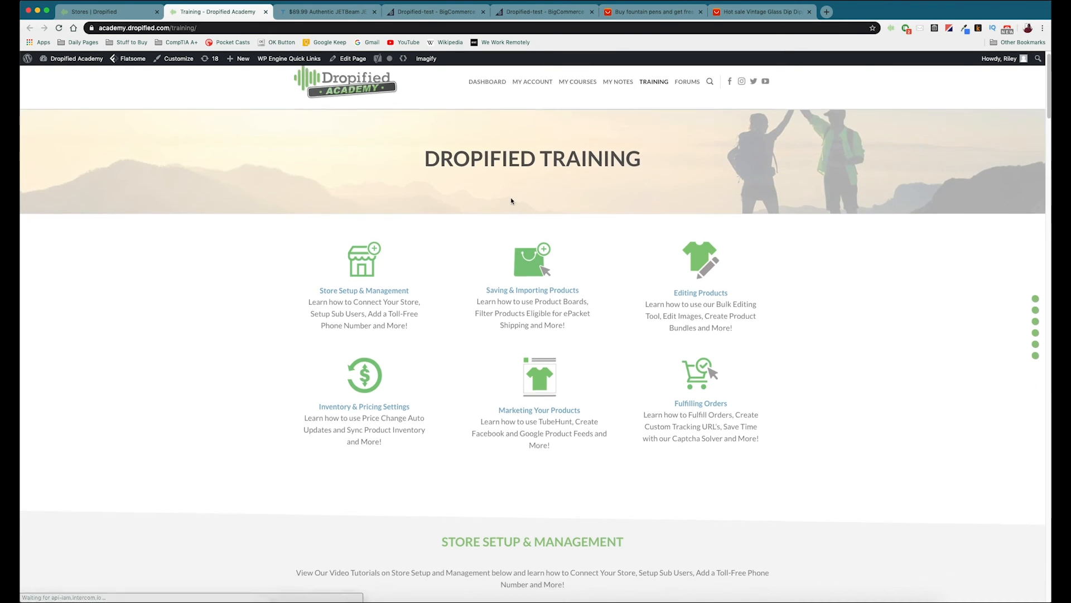
{"action": "scroll", "coordinate": [516, 201], "scroll_direction": "down", "scroll_amount": 5}
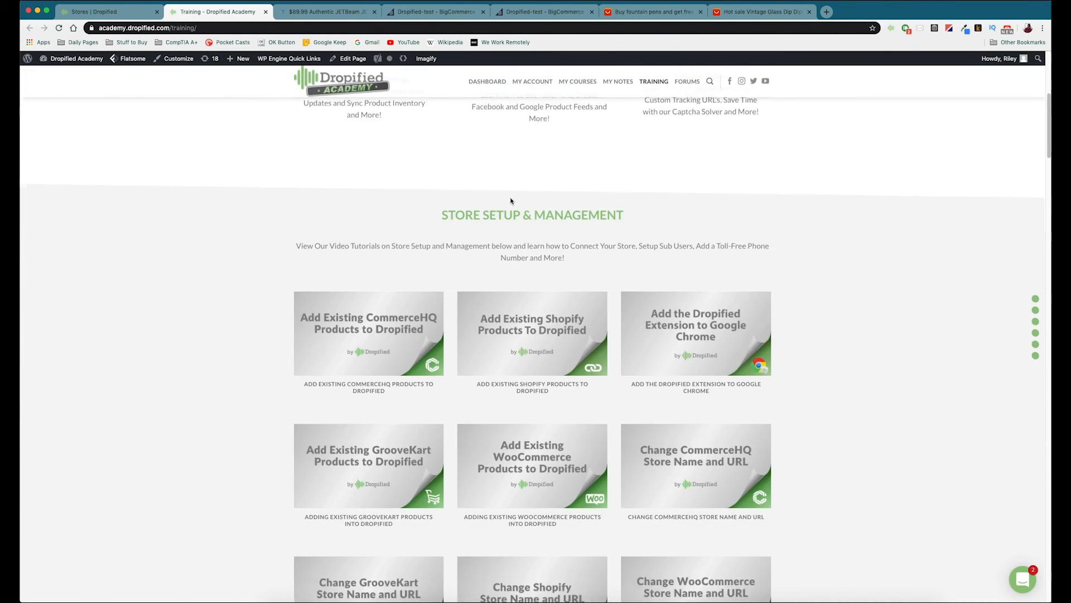
{"action": "scroll", "coordinate": [511, 201], "scroll_direction": "down", "scroll_amount": 3}
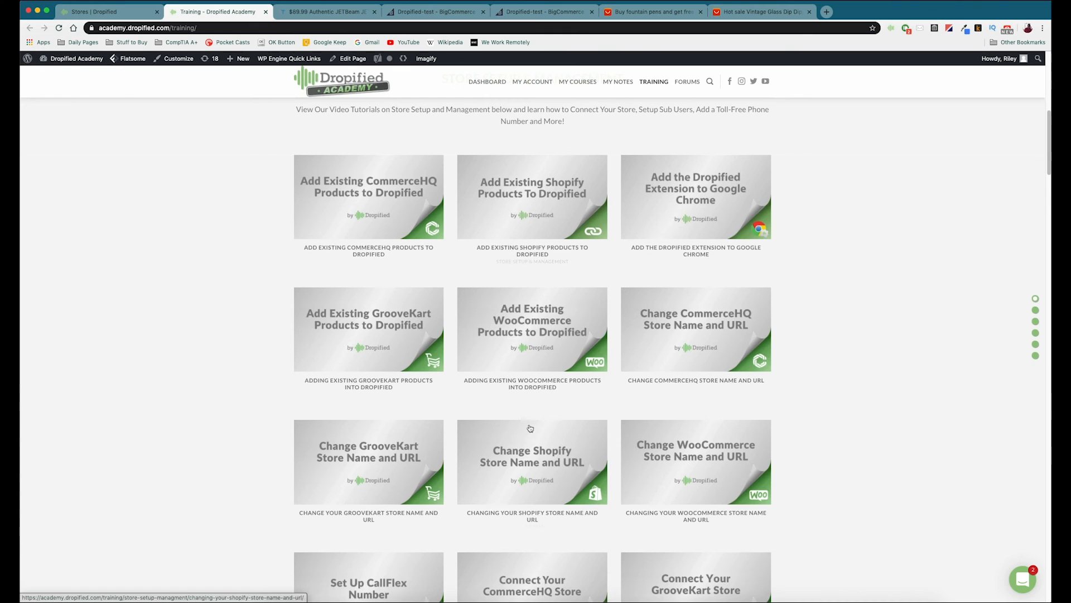
{"action": "scroll", "coordinate": [530, 428], "scroll_direction": "down", "scroll_amount": 5}
{"action": "scroll", "coordinate": [556, 527], "scroll_direction": "down", "scroll_amount": 5}
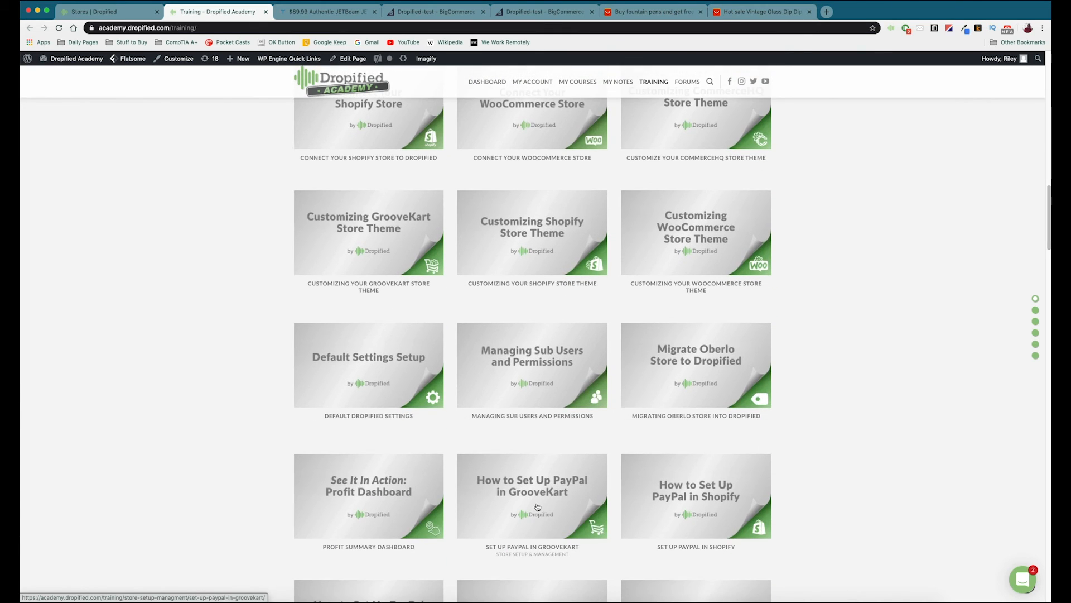
{"action": "scroll", "coordinate": [548, 485], "scroll_direction": "down", "scroll_amount": 2}
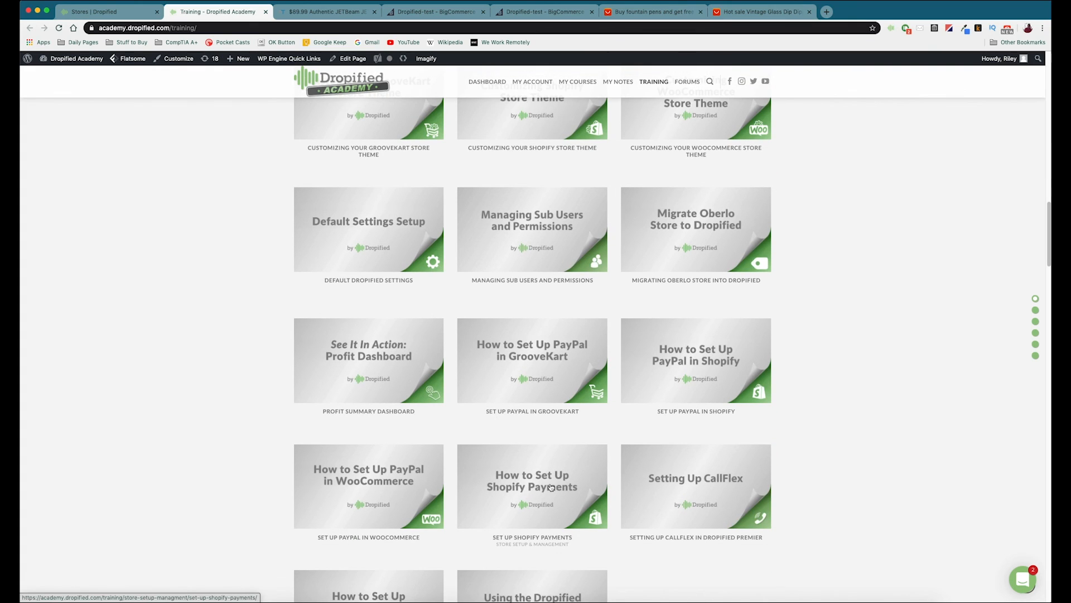
Step: Open the Setting Up CallFlex in Dropified Premier tutorial, read through its instructions and close it
{"action": "left_click", "coordinate": [663, 503]}
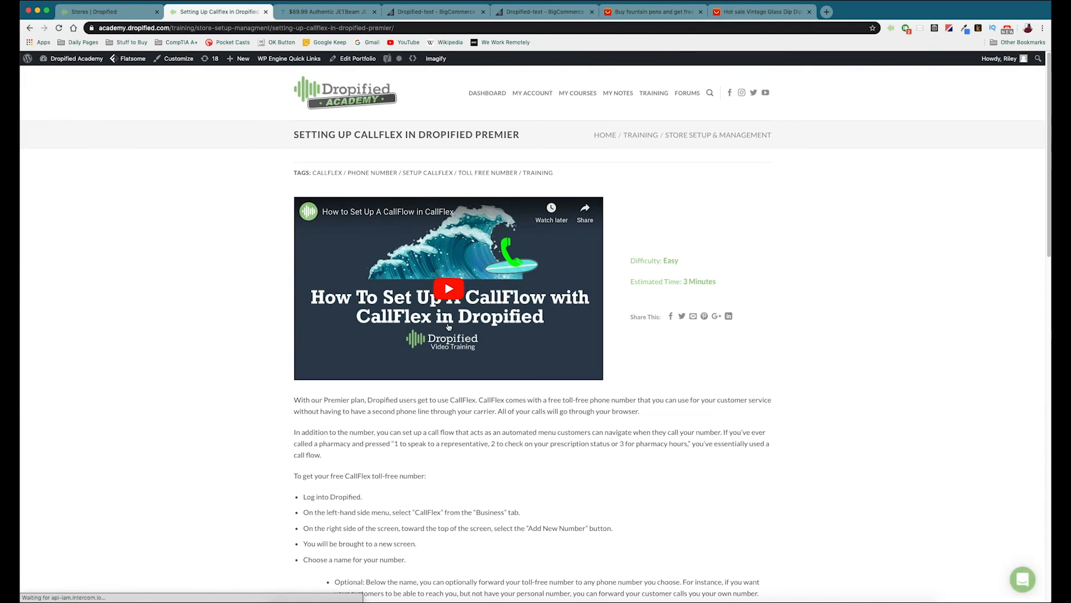
{"action": "scroll", "coordinate": [224, 423], "scroll_direction": "down", "scroll_amount": 3}
{"action": "scroll", "coordinate": [223, 422], "scroll_direction": "down", "scroll_amount": 2}
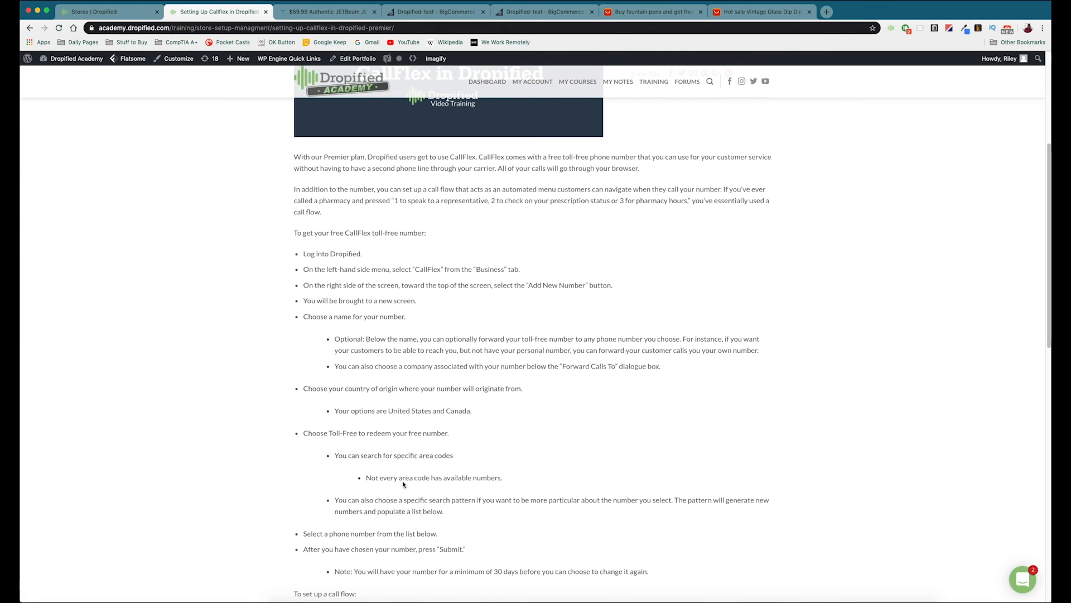
{"action": "scroll", "coordinate": [365, 505], "scroll_direction": "down", "scroll_amount": 1}
{"action": "scroll", "coordinate": [364, 505], "scroll_direction": "down", "scroll_amount": 3}
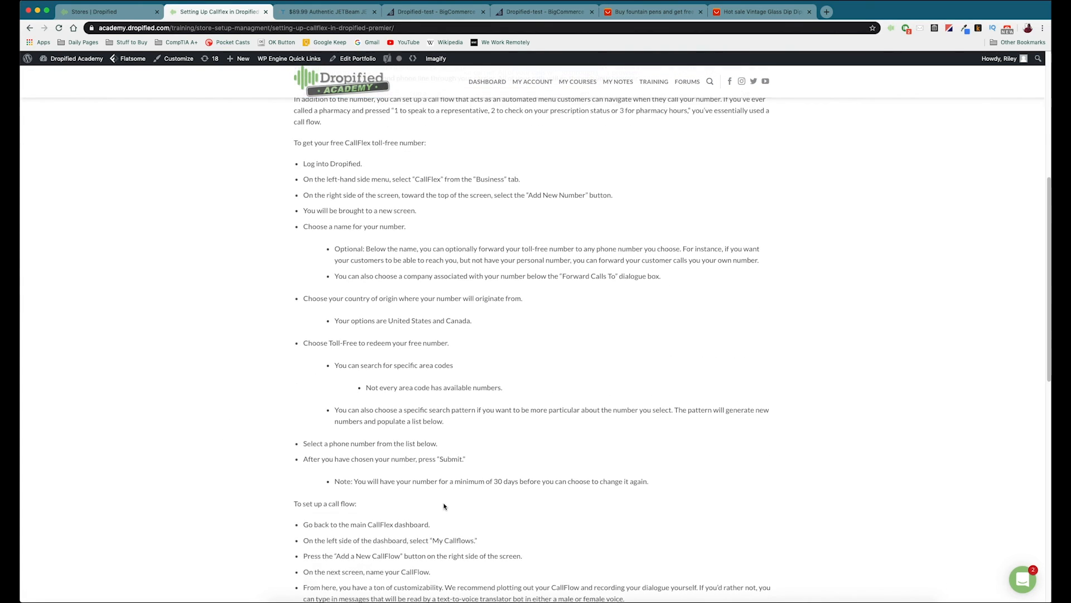
{"action": "scroll", "coordinate": [441, 502], "scroll_direction": "down", "scroll_amount": 3}
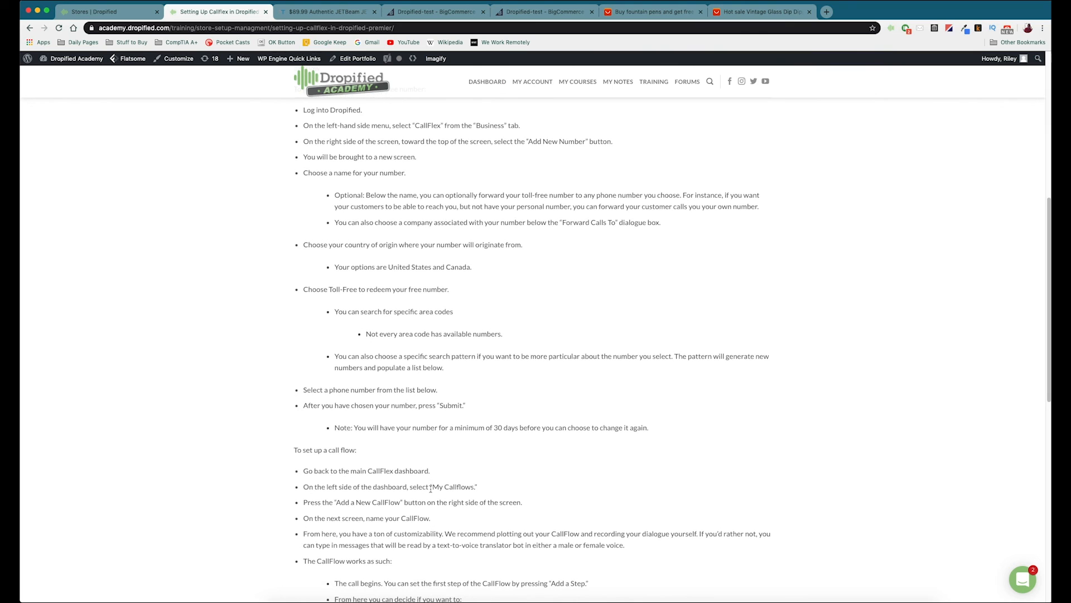
{"action": "scroll", "coordinate": [430, 488], "scroll_direction": "down", "scroll_amount": 8}
{"action": "scroll", "coordinate": [458, 365], "scroll_direction": "up", "scroll_amount": 11}
{"action": "scroll", "coordinate": [459, 365], "scroll_direction": "up", "scroll_amount": 14}
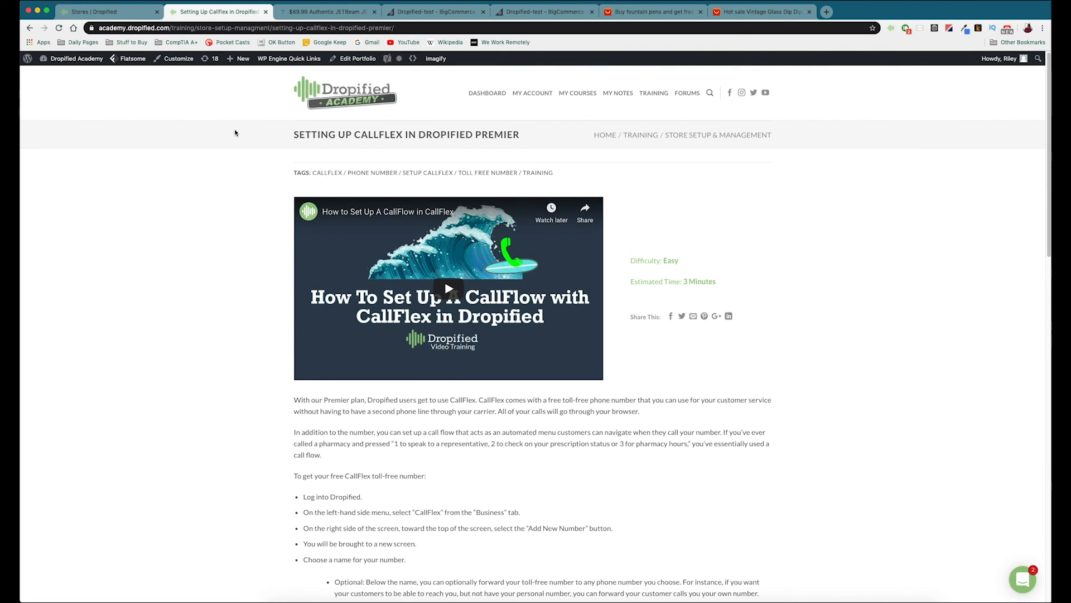
{"action": "left_click", "coordinate": [266, 12]}
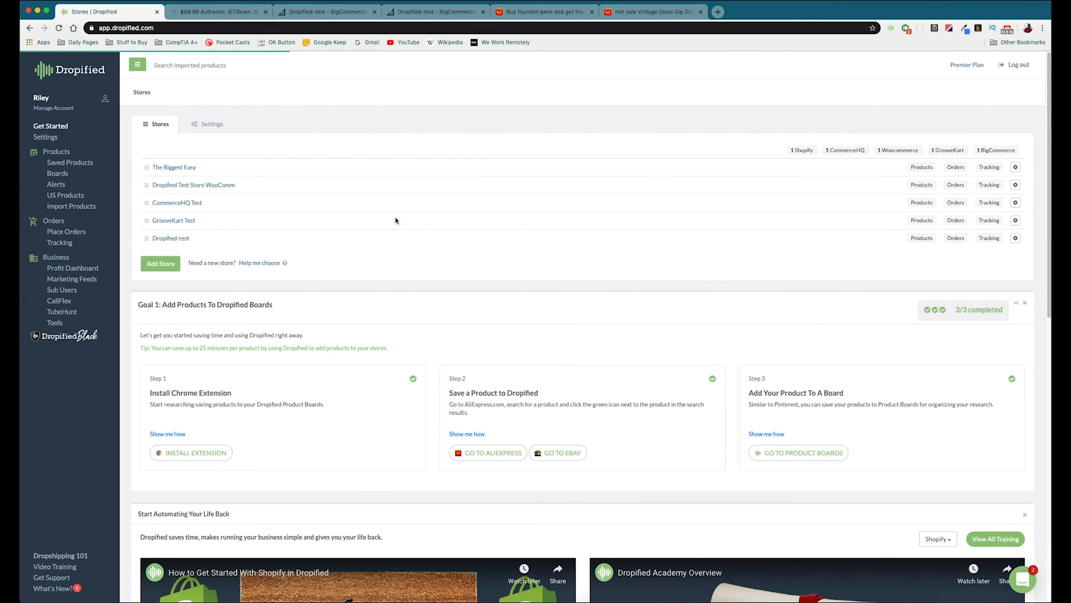